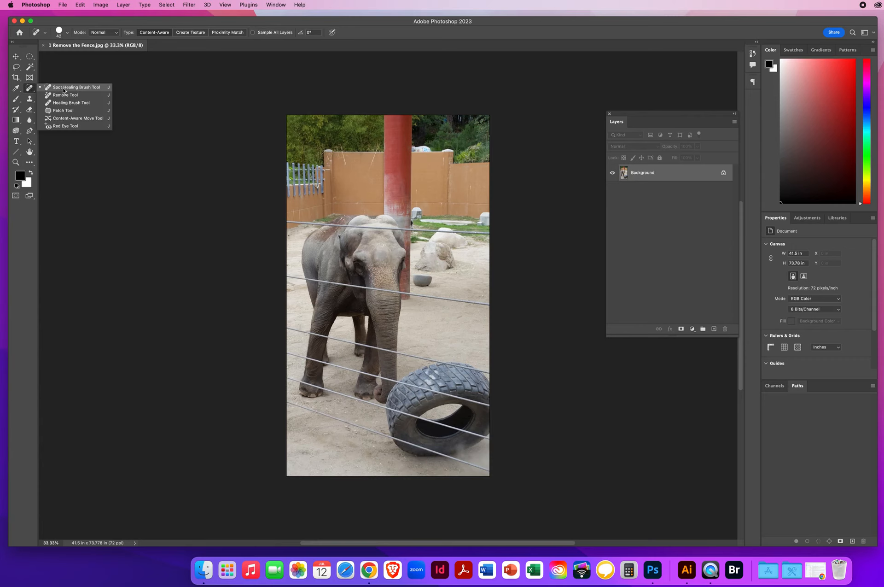
Duplicate the Background layer and make the copy the active layer for retouching.
left_click(74, 89)
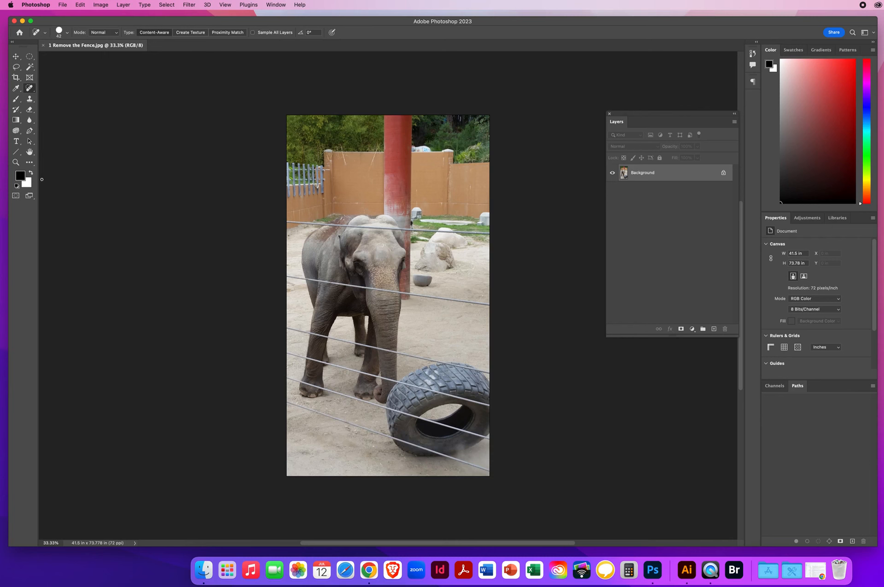
left_click(16, 162)
left_click(367, 248)
left_click(394, 309)
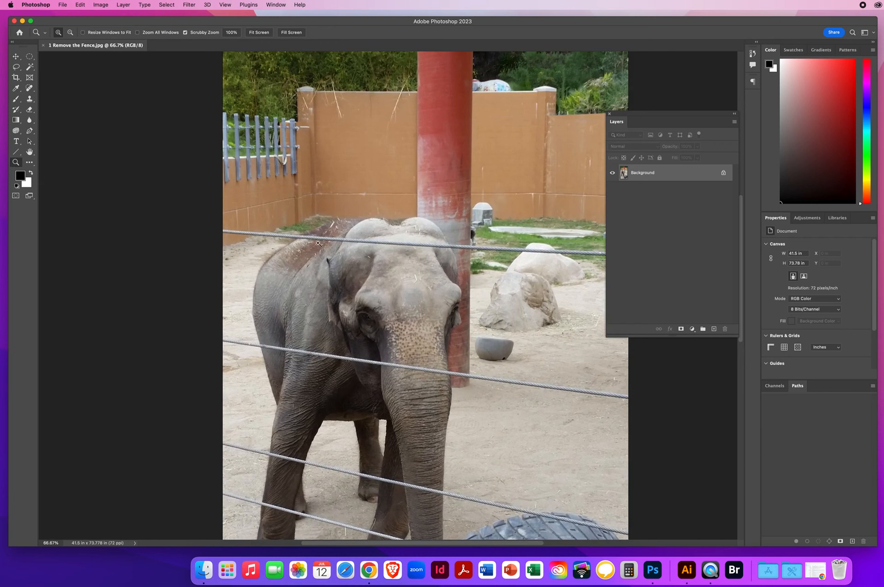
left_click_drag(380, 335, 293, 249)
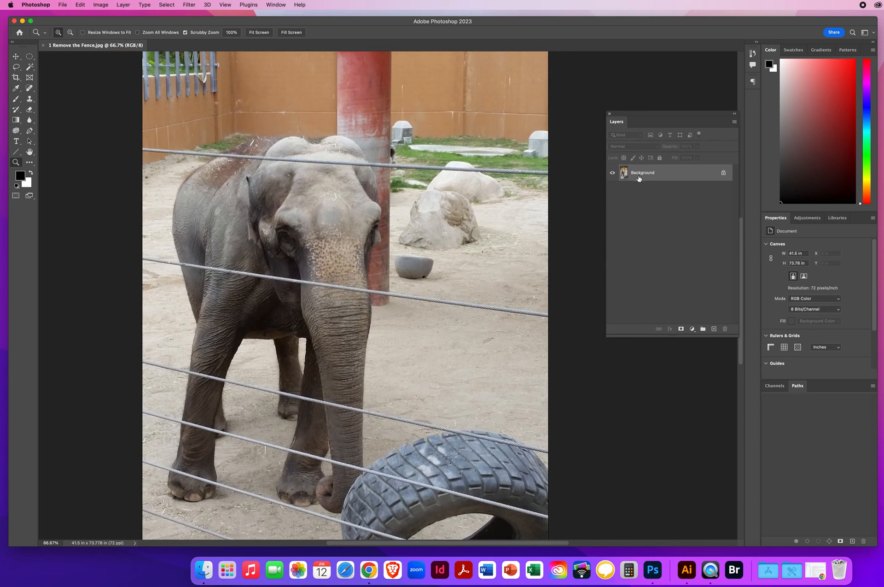
key("super+j")
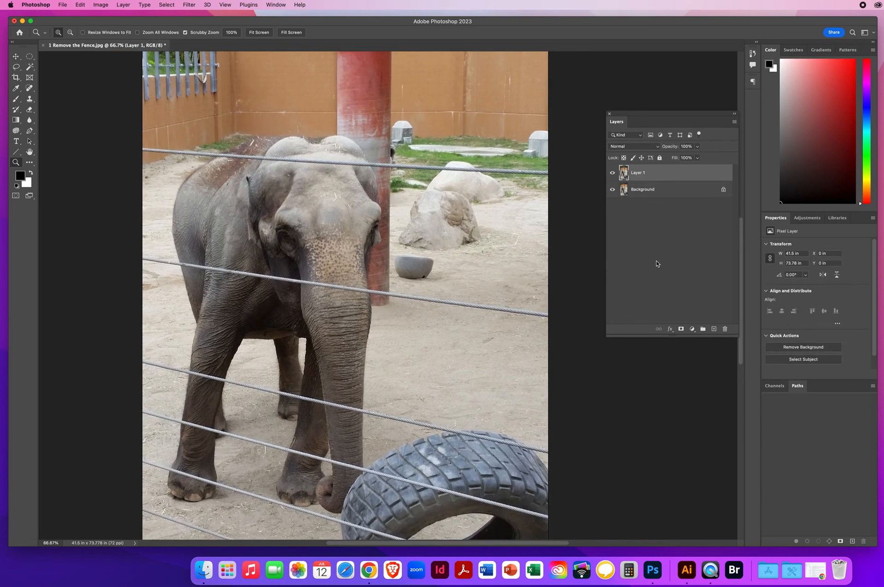
left_click(640, 193)
left_click(645, 173)
Remove the left end of the top cable over the orange wall with the Spot Healing Brush in Content-Aware mode.
left_click(193, 175)
left_click(379, 270)
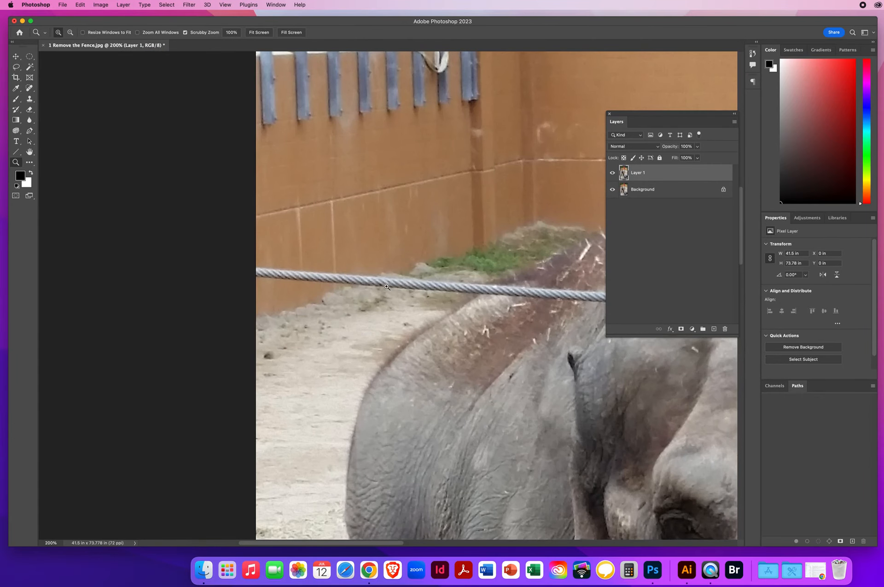
left_click(29, 87)
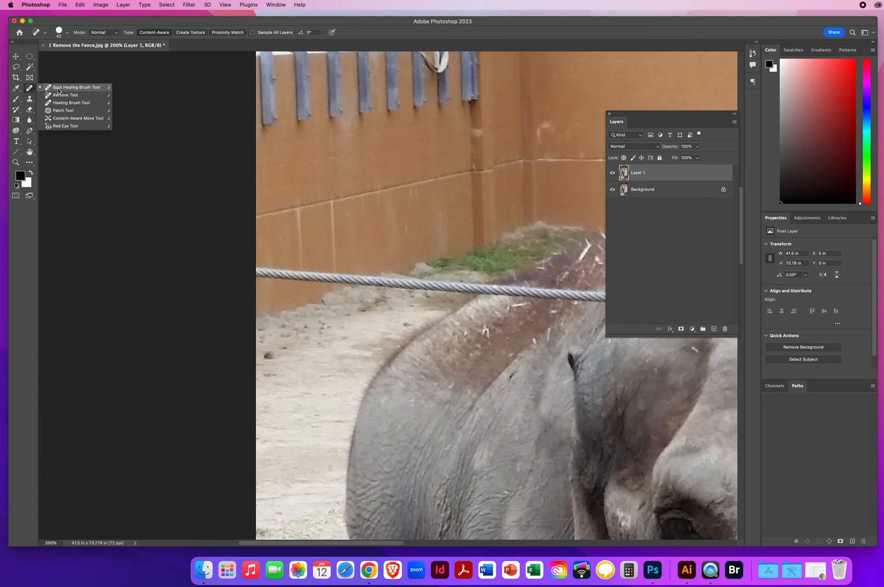
left_click(57, 87)
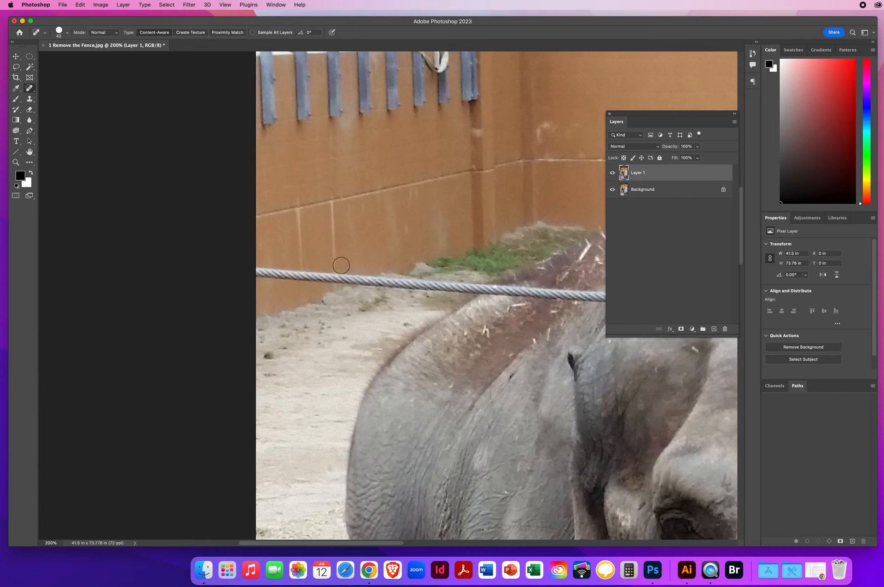
mouse_move(340, 240)
left_mouse_down()
mouse_move(423, 241)
mouse_move(343, 243)
left_mouse_up()
mouse_move(300, 274)
left_mouse_down()
mouse_move(266, 272)
mouse_move(384, 282)
left_mouse_up()
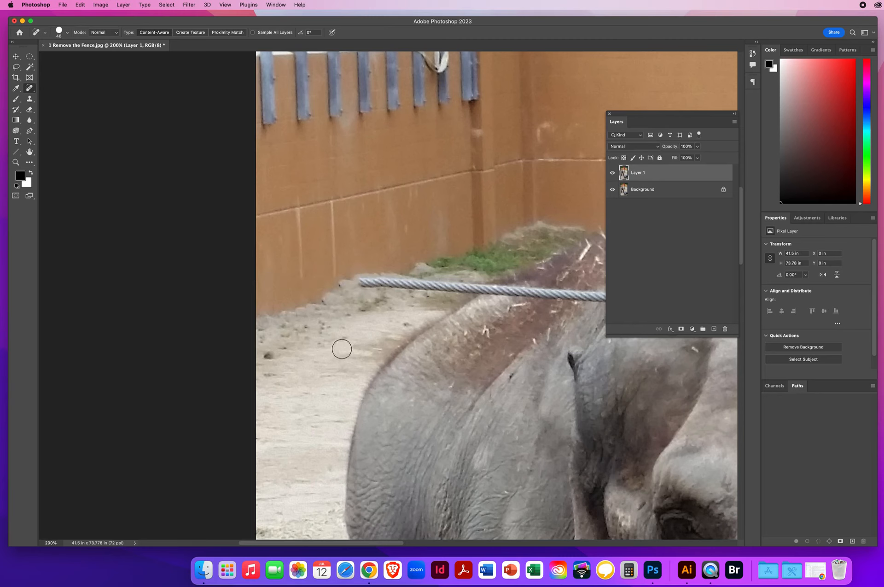
Heal away the top cable across the elephant's back, head and the red pole, and compare the result with the original.
left_click_drag(363, 337, 152, 283)
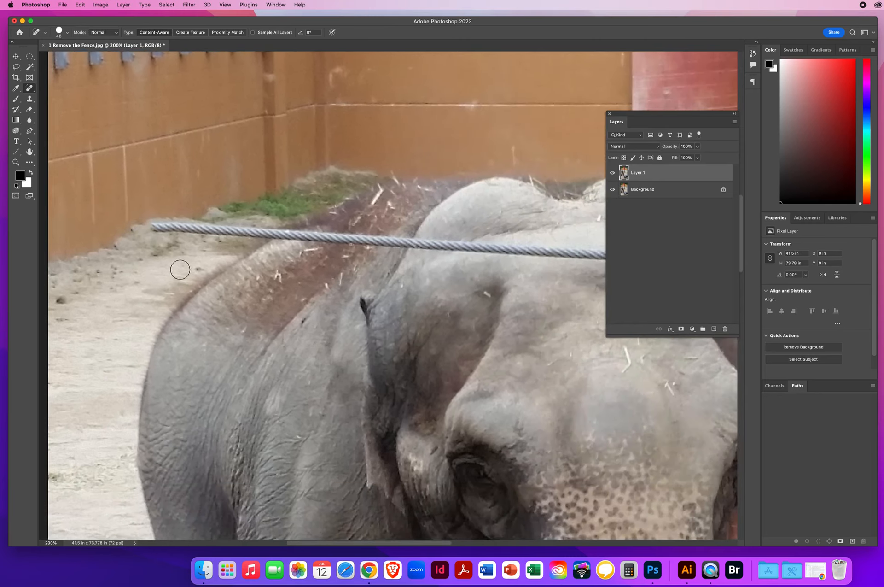
left_click_drag(135, 226, 407, 239)
mouse_move(380, 279)
left_mouse_down()
mouse_move(117, 221)
mouse_move(141, 184)
mouse_move(457, 211)
mouse_move(414, 217)
mouse_move(241, 198)
mouse_move(270, 185)
mouse_move(447, 199)
left_mouse_up()
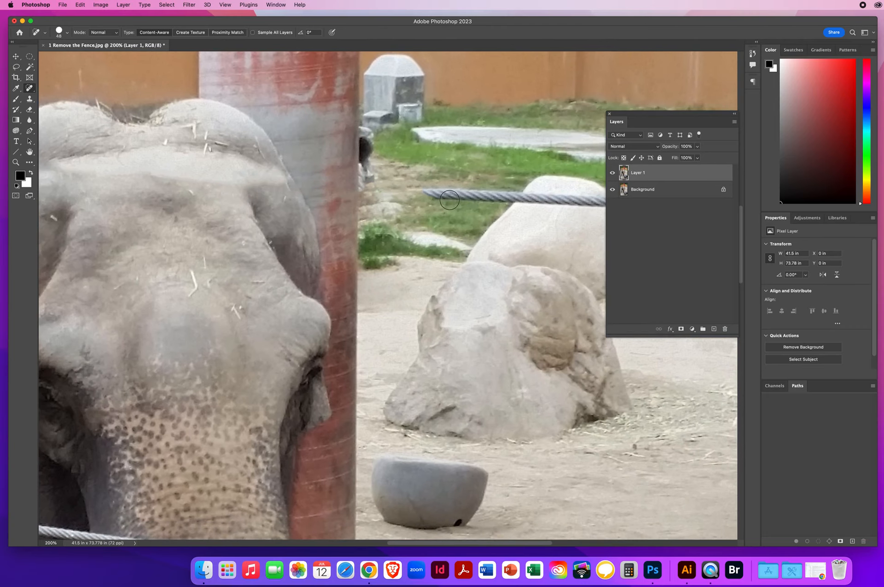
left_click_drag(224, 244, 451, 277)
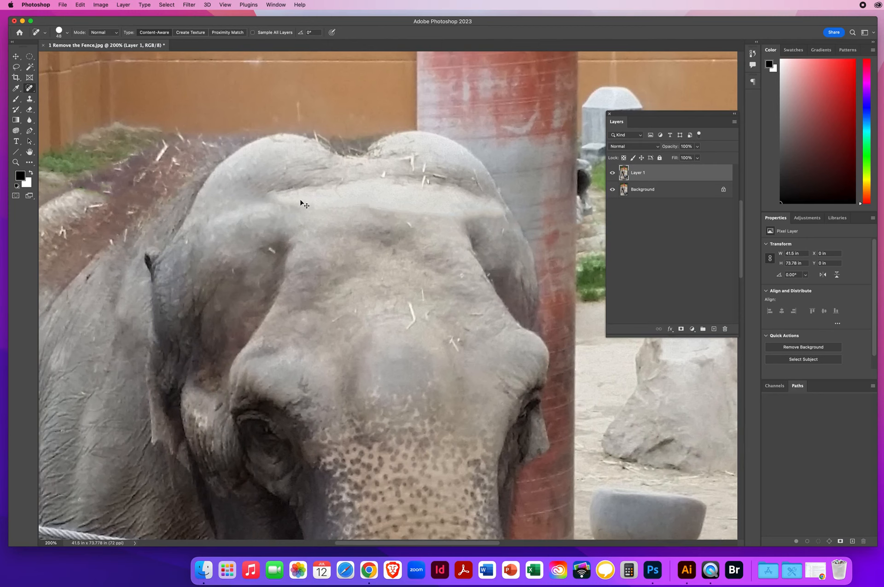
left_click(613, 173)
left_click(613, 173)
left_click(613, 174)
left_click(613, 174)
Heal away the rest of the top cable over the grass and pale rock to the photo's right edge, and compare with the original.
mouse_move(436, 220)
left_mouse_down()
mouse_move(325, 204)
mouse_move(298, 211)
mouse_move(412, 217)
mouse_move(407, 200)
left_mouse_up()
left_click_drag(437, 276, 225, 241)
left_click_drag(265, 179, 288, 185)
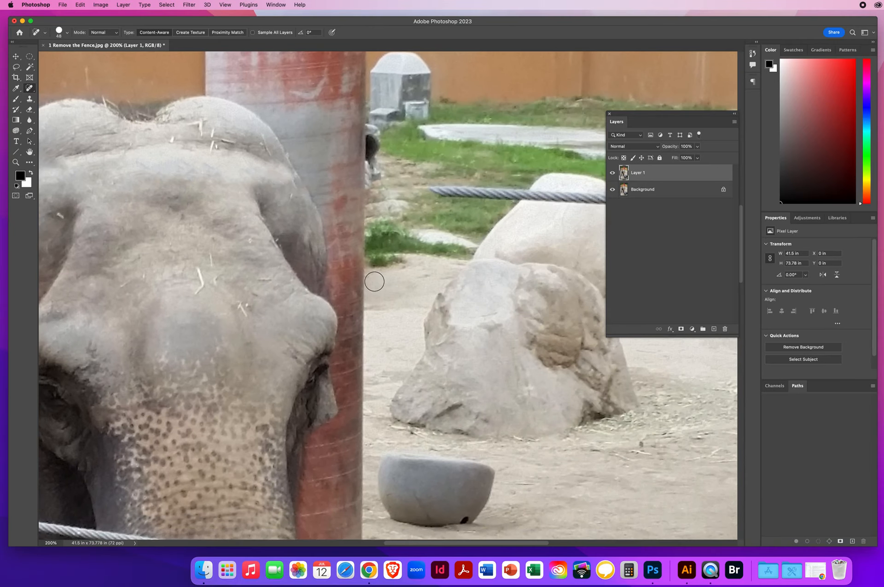
left_click_drag(372, 281, 194, 268)
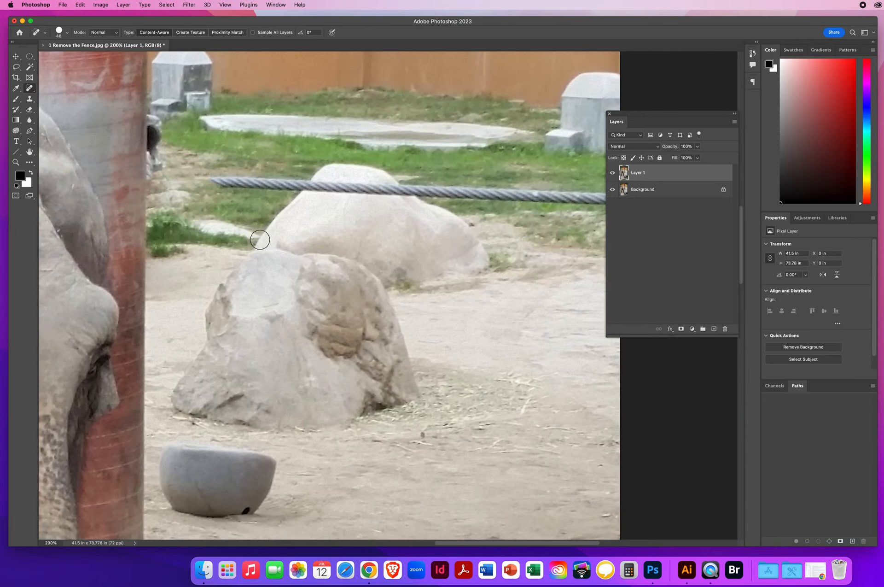
left_click_drag(211, 182, 520, 198)
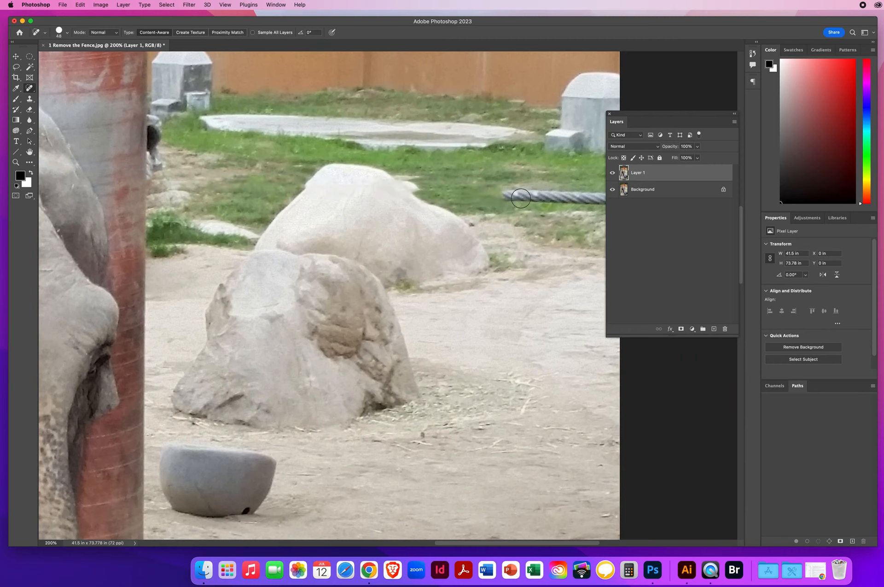
scroll(369, 213, "right", 10)
left_click_drag(184, 211, 381, 225)
scroll(202, 295, "left", 10)
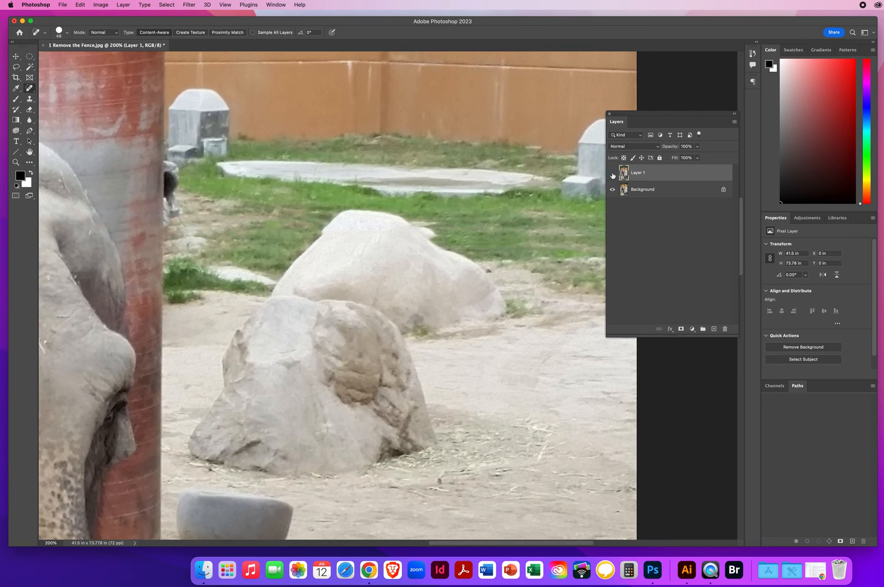
left_click(612, 174)
left_click(613, 174)
Smooth the damaged right and left outlines of the pale rear rock with a 44 px Clone Stamp, sampling the nearby grass.
left_click(29, 100)
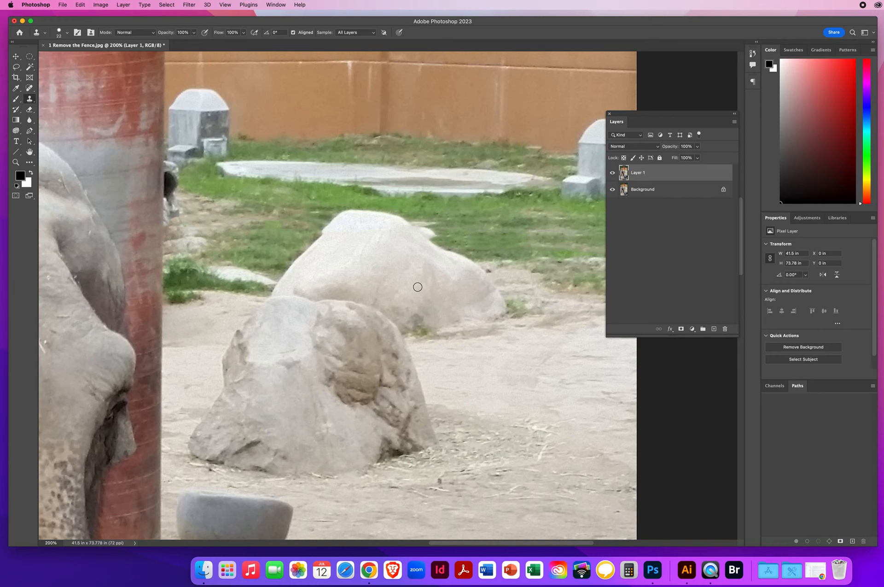
mouse_move(392, 272)
left_mouse_down()
mouse_move(414, 273)
mouse_move(413, 282)
mouse_move(397, 278)
left_mouse_up()
left_click_drag(437, 236, 417, 221)
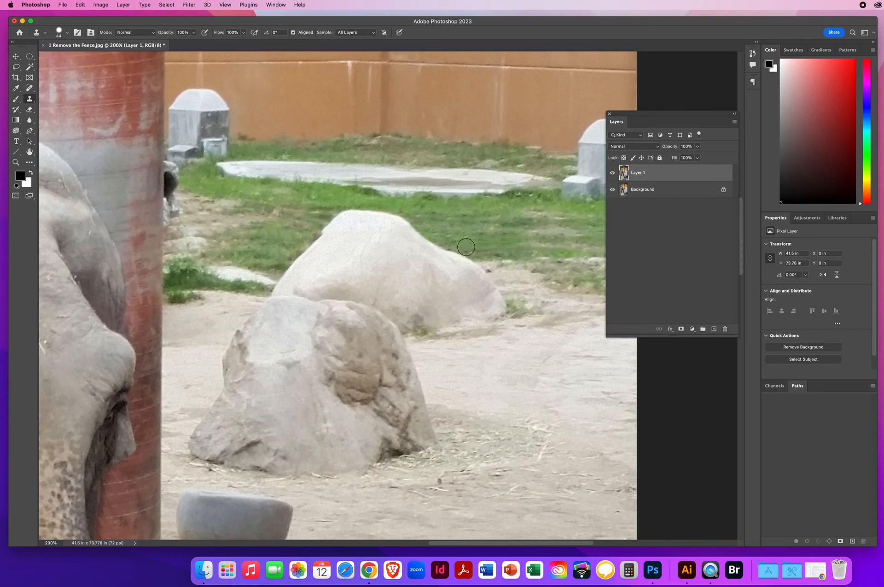
left_click(418, 252)
key("super+z")
left_click(297, 232, "alt")
left_click_drag(314, 230, 326, 212)
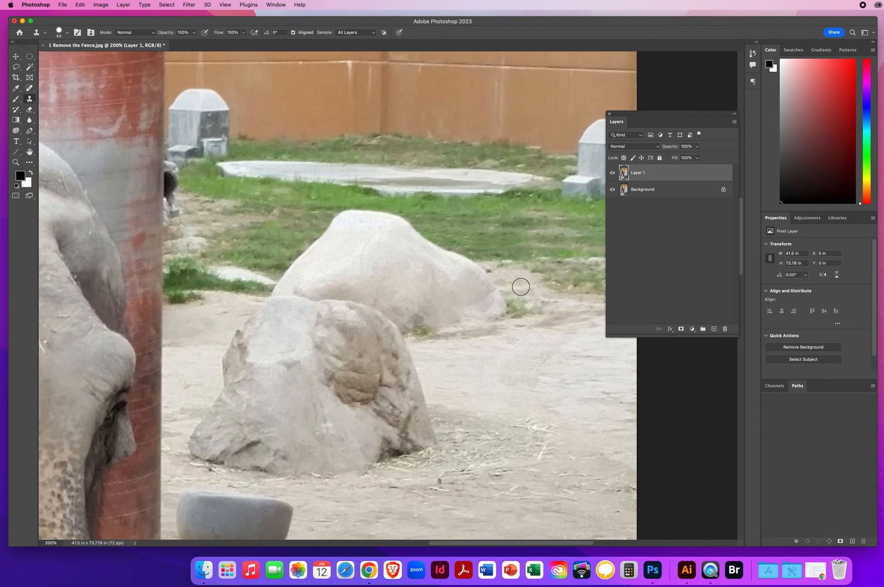
Remove the second cable across the elephant's body, trunk, red pole and sand to the right edge with the Spot Healing Brush.
scroll(519, 290, "down", 3)
scroll(520, 290, "left", 2)
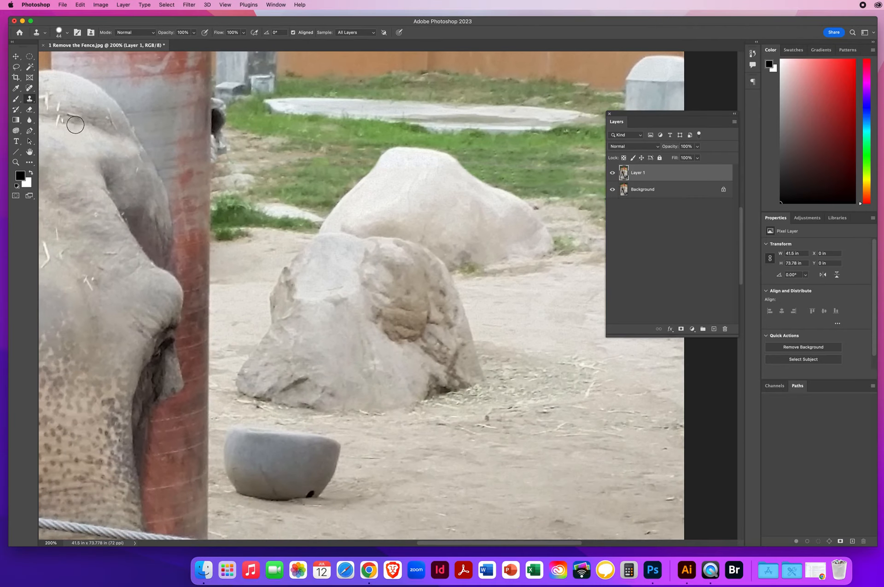
left_click(15, 162)
left_click_drag(337, 315, 409, 200)
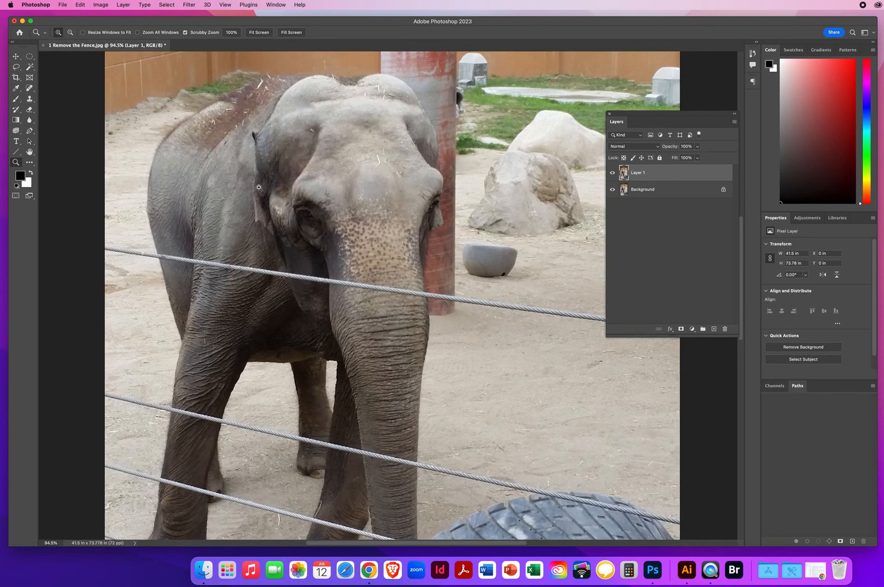
left_click(30, 88)
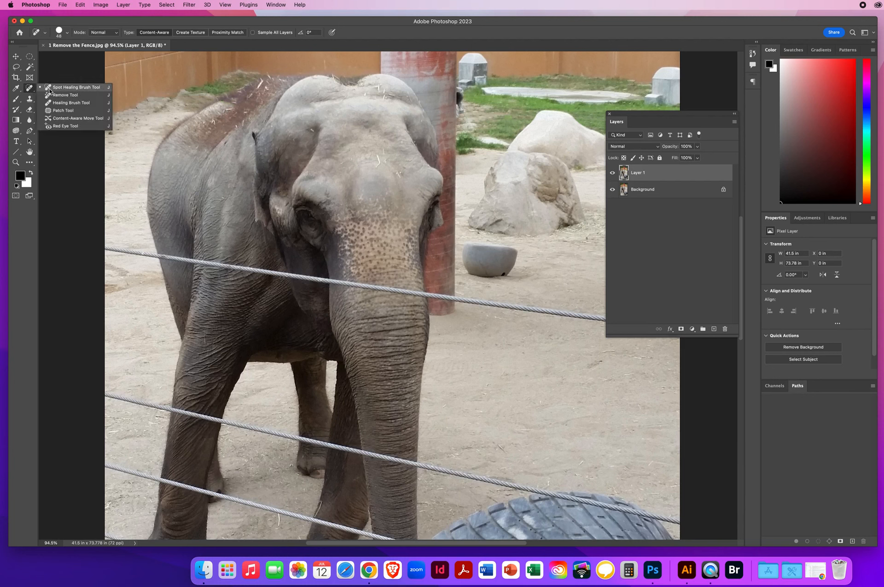
left_click(50, 88)
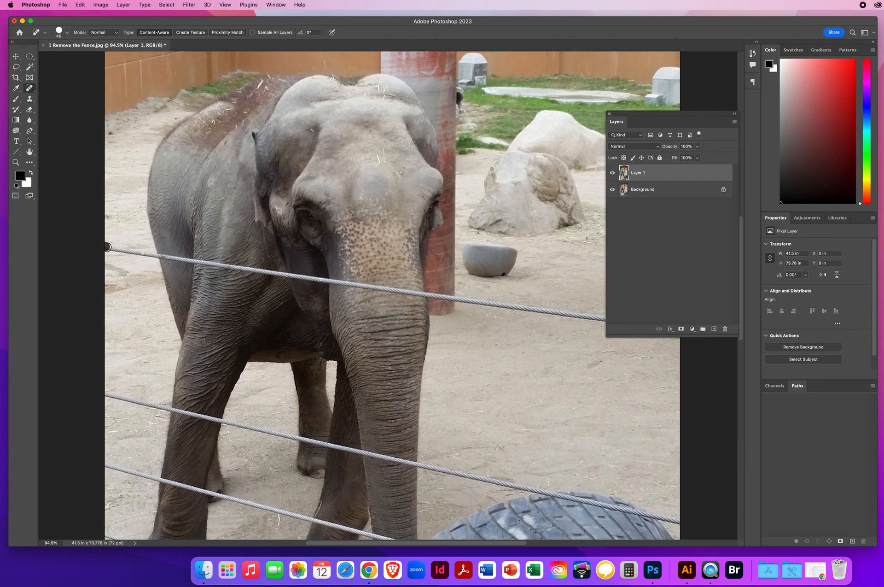
mouse_move(120, 250)
left_mouse_down()
mouse_move(460, 299)
mouse_move(506, 322)
mouse_move(343, 291)
mouse_move(315, 271)
mouse_move(453, 289)
left_mouse_up()
left_click_drag(487, 293, 554, 304)
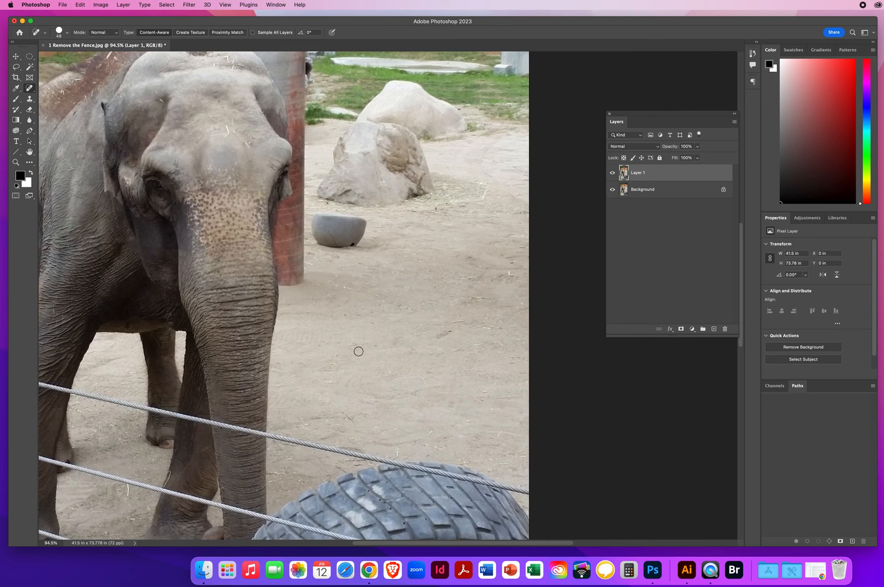
Compare the second cable's area with the original and repair the right edge of the trunk beside the red pole with the Clone Stamp.
left_click_drag(214, 316, 339, 316)
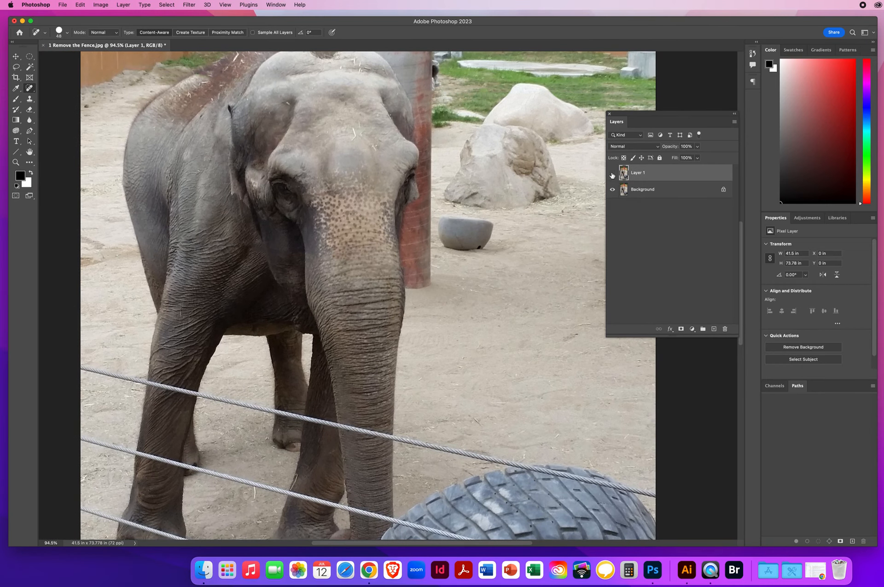
left_click(612, 175)
left_click(17, 162)
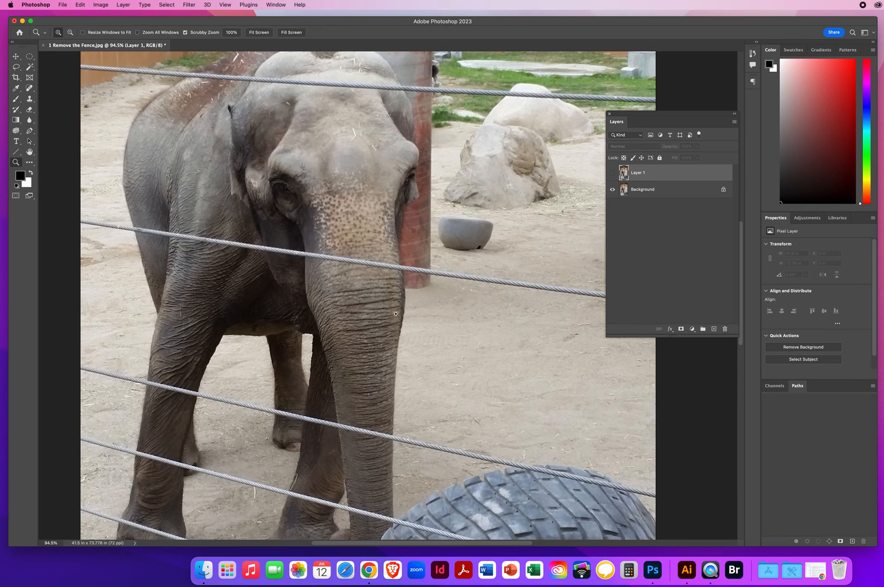
mouse_move(400, 268)
left_mouse_down()
mouse_move(420, 275)
mouse_move(403, 261)
left_mouse_up()
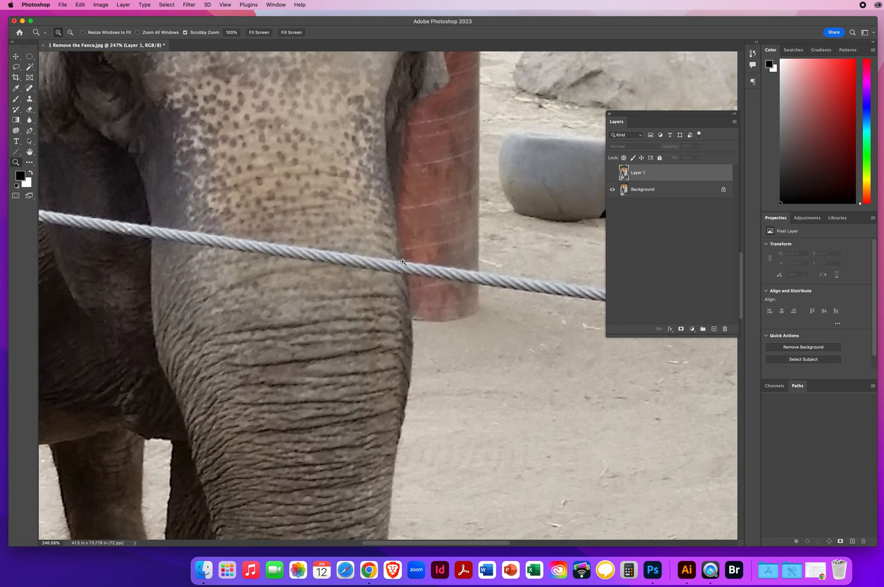
left_click(612, 174)
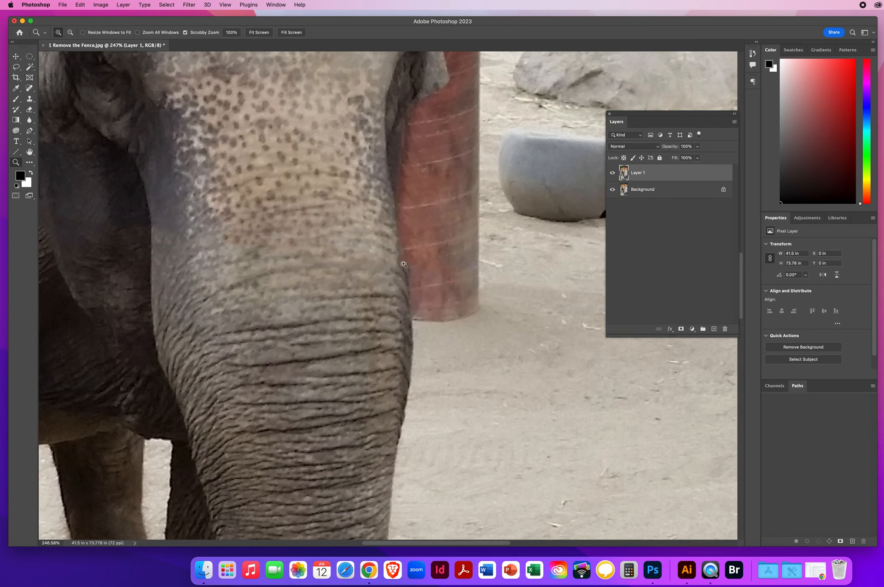
left_click(29, 98)
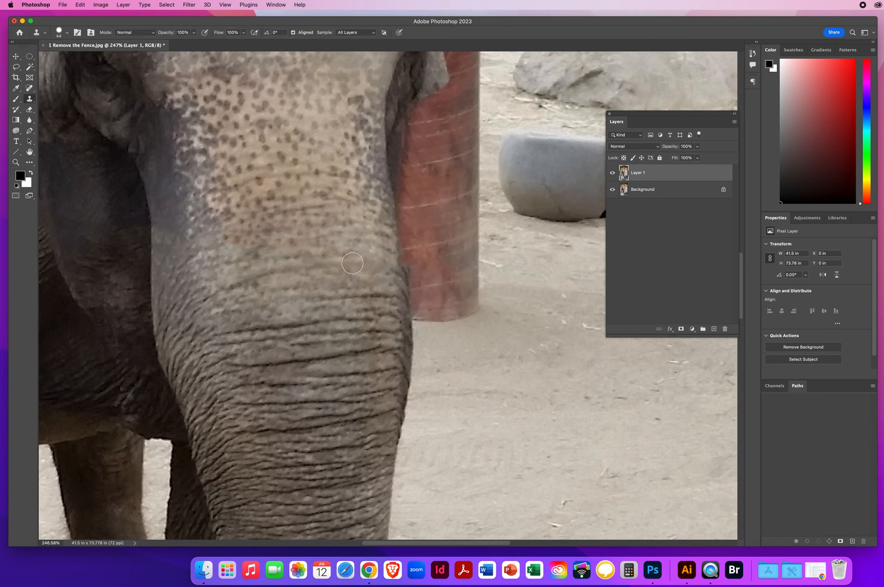
left_click_drag(399, 280, 394, 280)
left_click(407, 297, "alt")
Remove the third cable from the photo's left edge across the legs, trunk and sand up to the tire with a larger Spot Healing Brush.
key("z")
left_click_drag(412, 313, 355, 310)
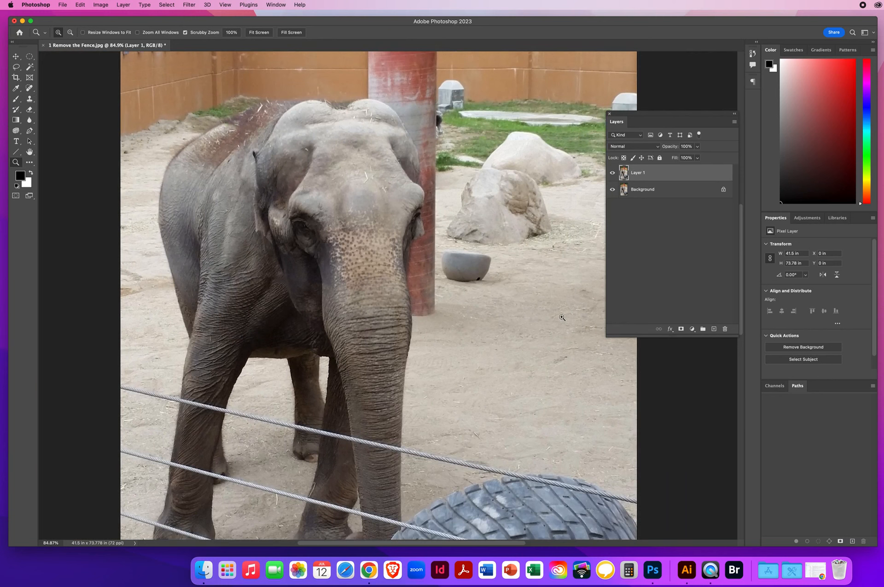
left_click(29, 88)
left_click(30, 98)
left_click(29, 88)
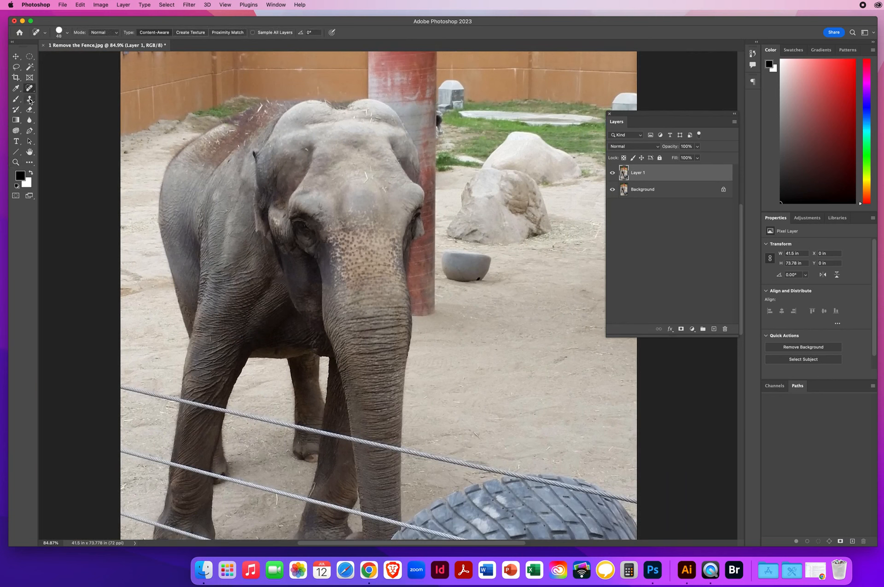
left_click(31, 97)
left_click(29, 89)
scroll(282, 388, "down", 5)
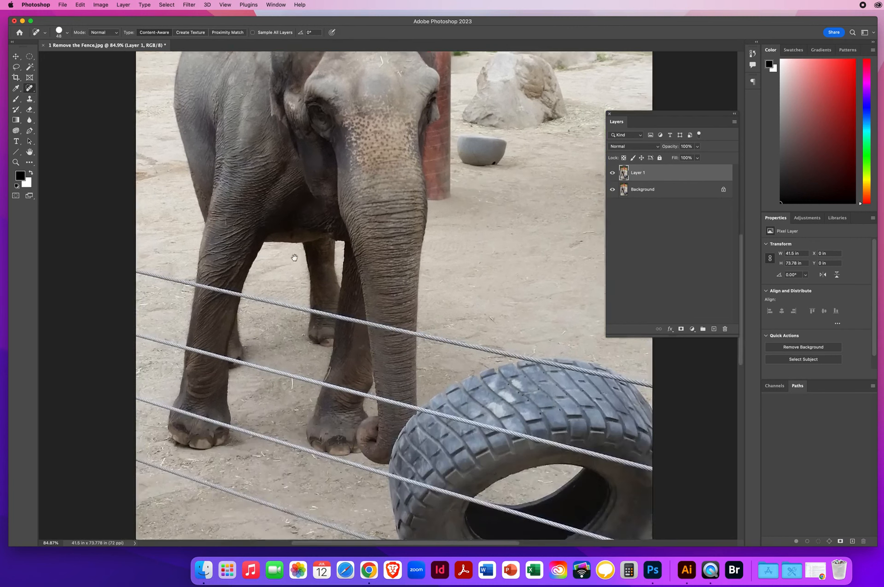
mouse_move(149, 255)
left_mouse_down()
mouse_move(134, 256)
mouse_move(246, 283)
left_mouse_up()
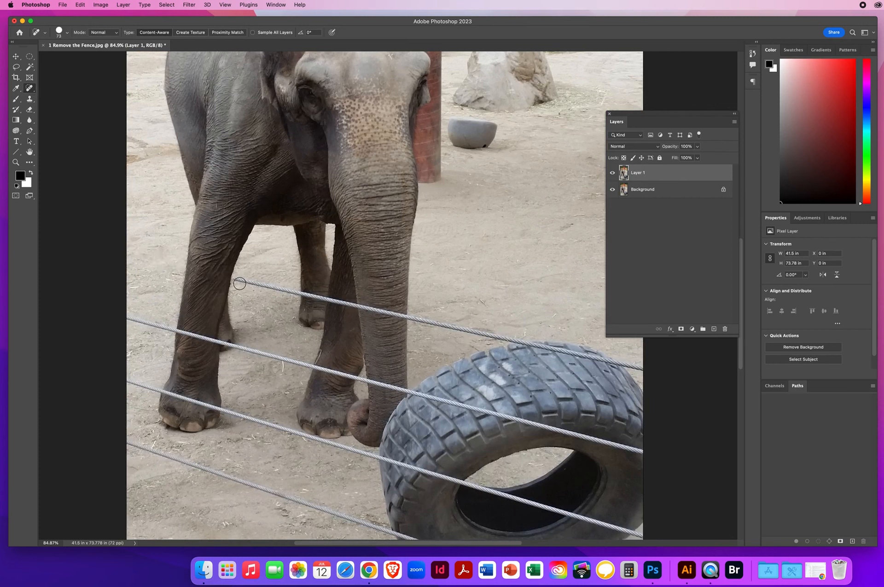
left_click_drag(237, 279, 516, 342)
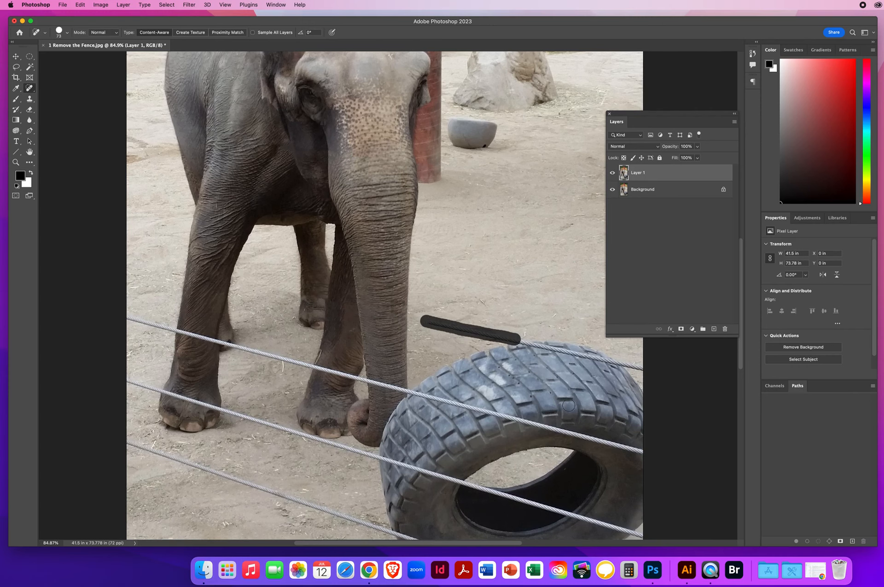
Reduce the Spot Healing Brush size and remove the remaining end of the third cable over the top of the tire.
left_click_drag(544, 403, 305, 346)
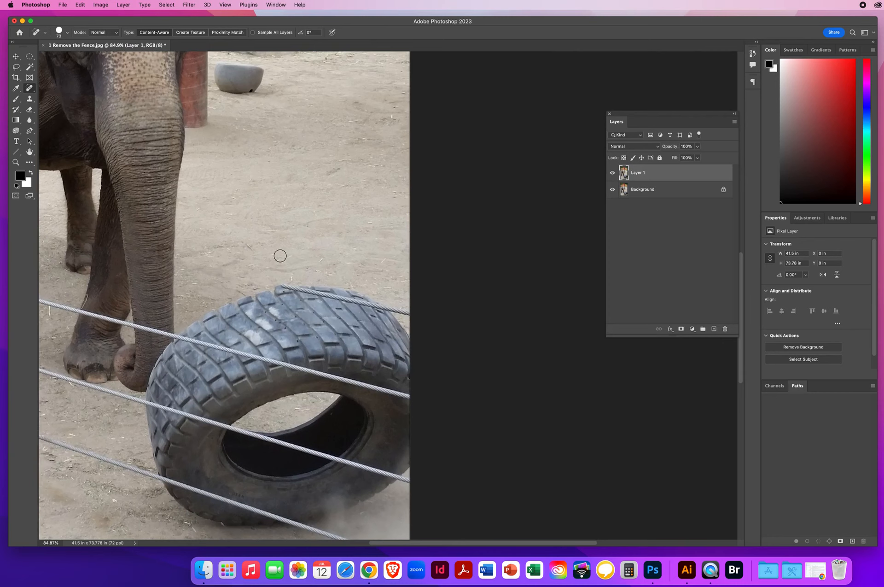
left_click(280, 256, "ctrl+alt")
mouse_move(280, 257)
left_mouse_down()
mouse_move(272, 257)
mouse_move(288, 286)
mouse_move(405, 313)
left_mouse_up()
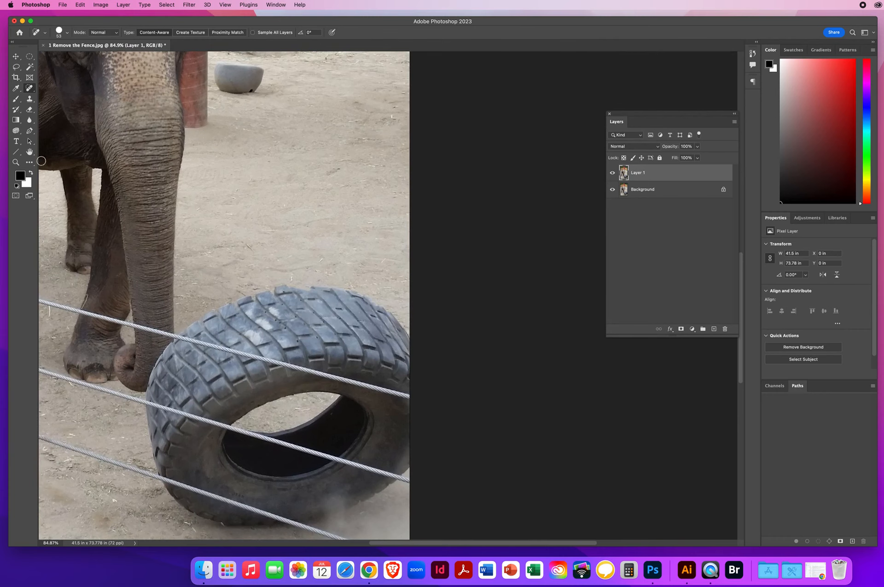
Examine the healed top of the tire up close, comparing Layer 1 with the original Background.
left_click(16, 162)
left_click(328, 294)
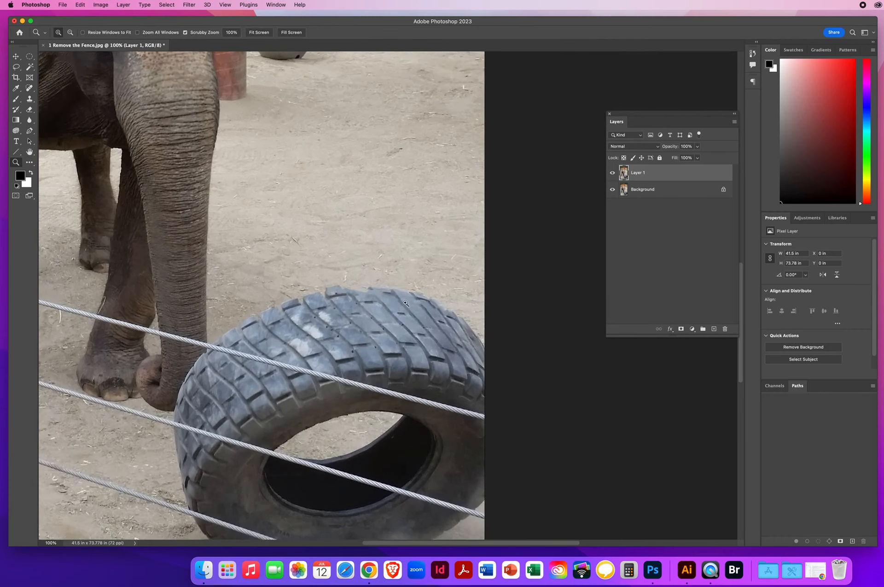
left_click(405, 303)
left_click(612, 174)
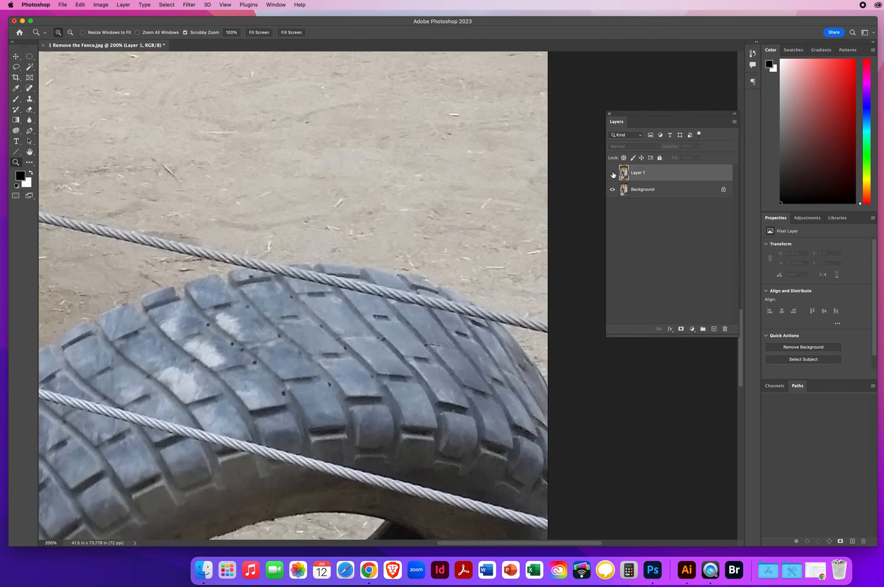
left_click(613, 174)
left_click(612, 173)
left_click(612, 174)
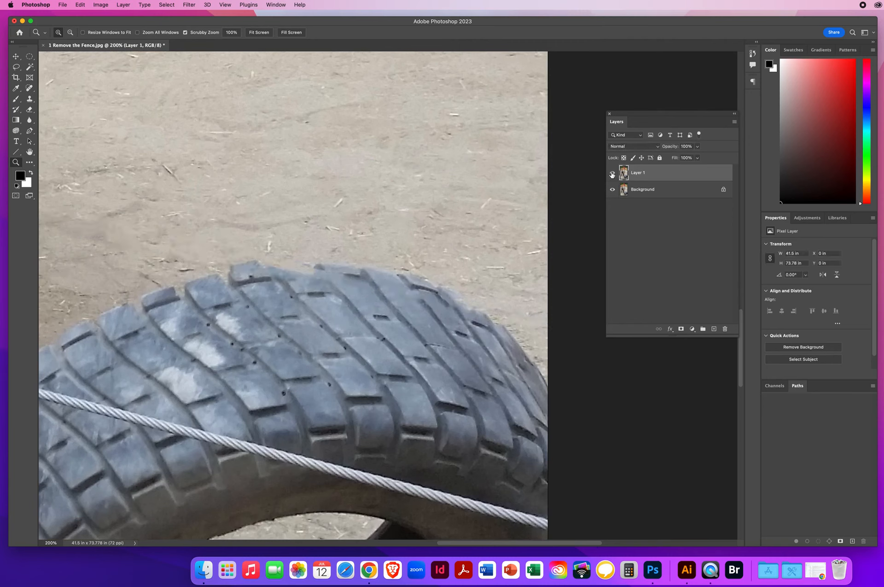
left_click(612, 173)
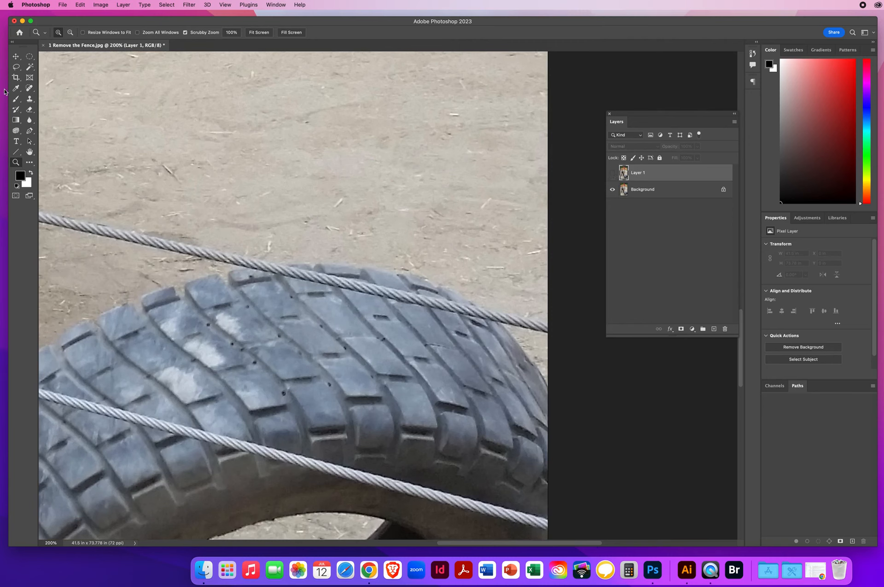
Repair the bump on the tire's upper edge on Layer 1 with the Clone Stamp, sampling the sand just above it.
left_click(30, 99)
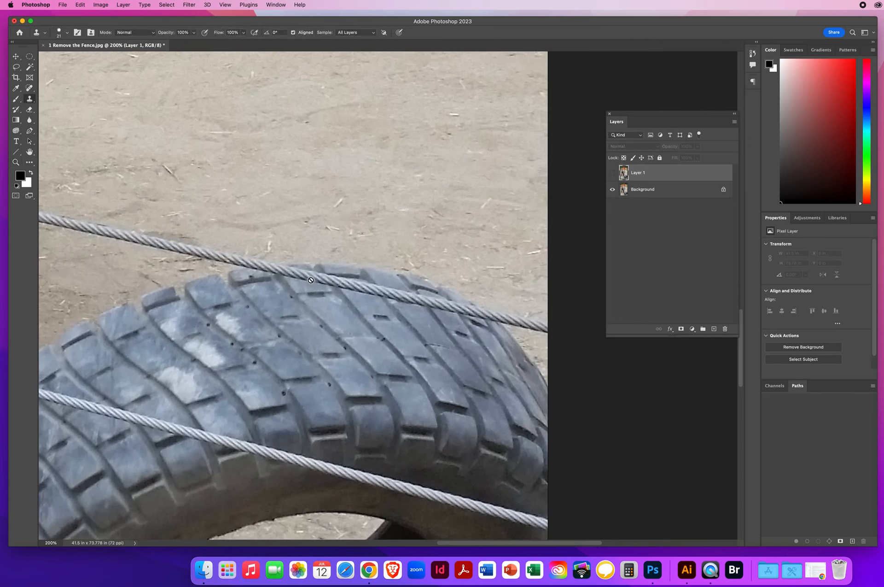
left_click(612, 173)
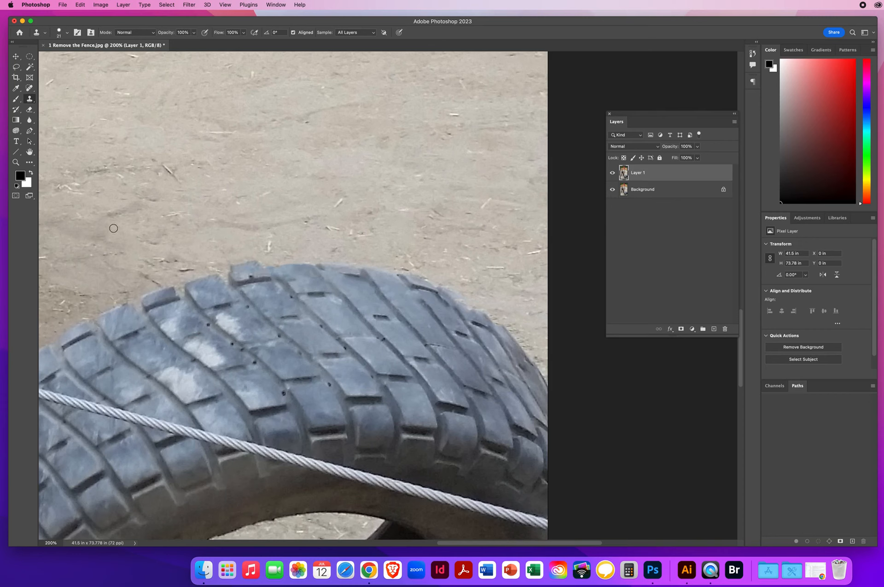
left_click(612, 173)
left_click(612, 174)
left_click(227, 246, "alt")
left_click_drag(246, 265, 267, 263)
Review the whole photo for healing quality and inspect the remaining cables across the elephant's lower legs.
left_click(15, 162)
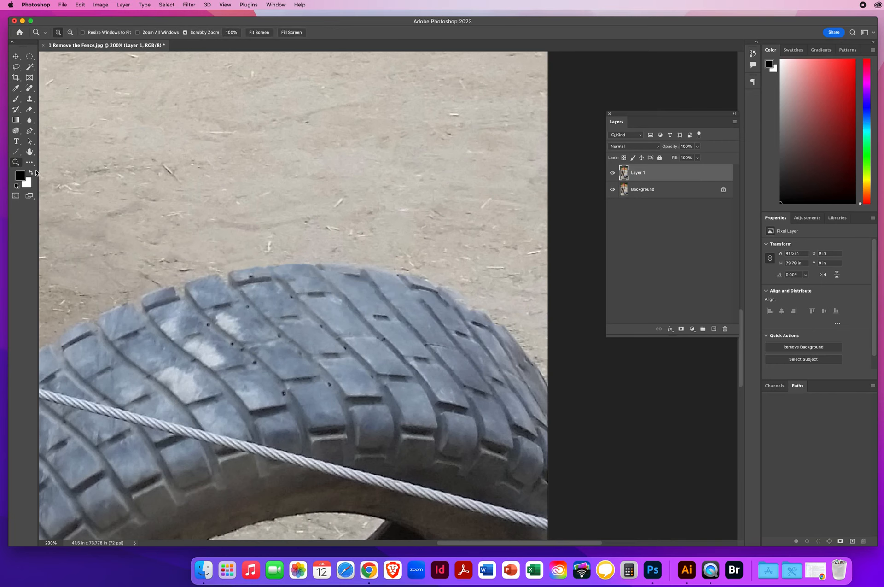
left_click(324, 296, "alt")
left_click(323, 296, "alt")
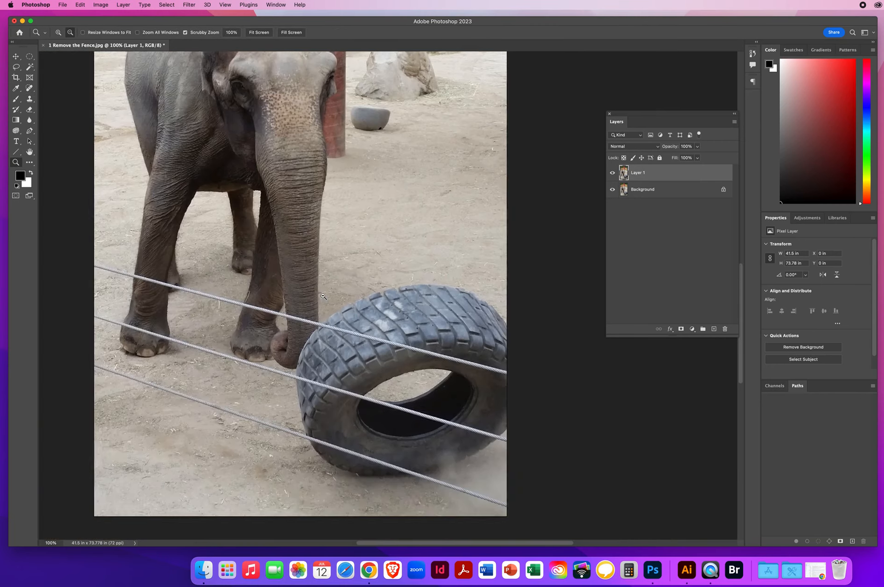
left_click_drag(355, 229, 347, 335)
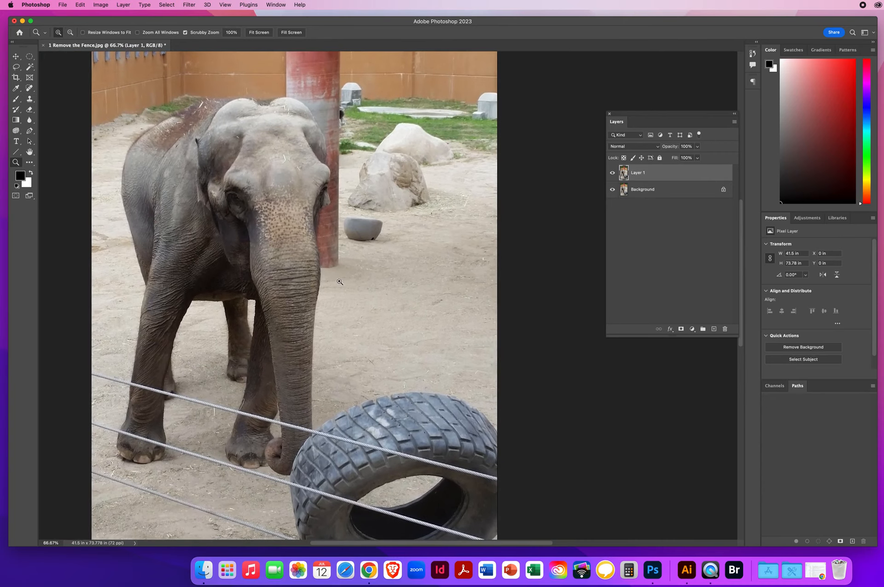
left_click_drag(340, 282, 310, 283)
left_click_drag(391, 278, 398, 298)
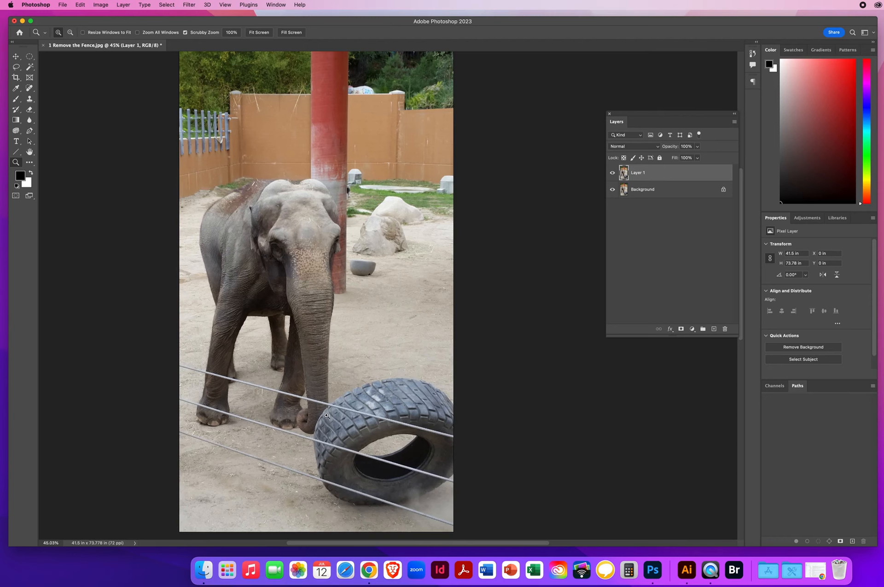
left_click(288, 381)
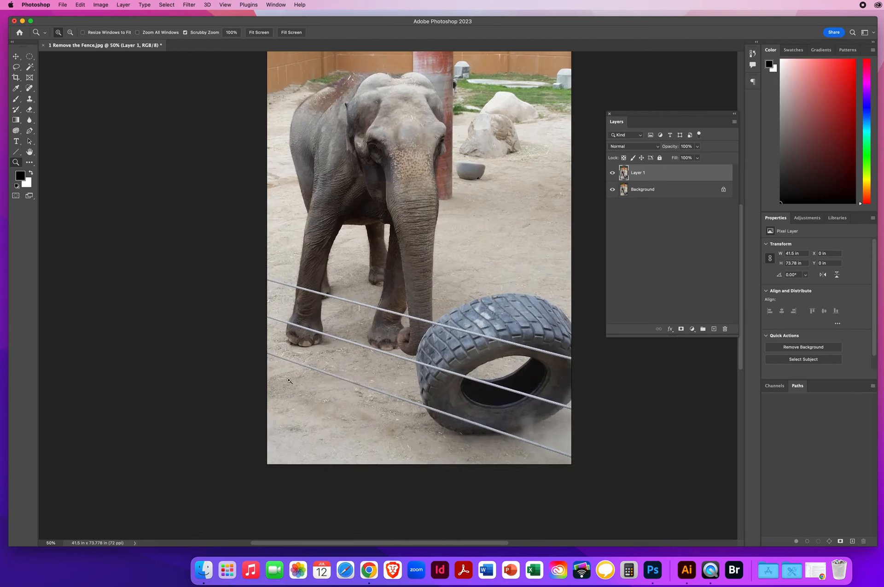
left_click(378, 310)
left_click(385, 279)
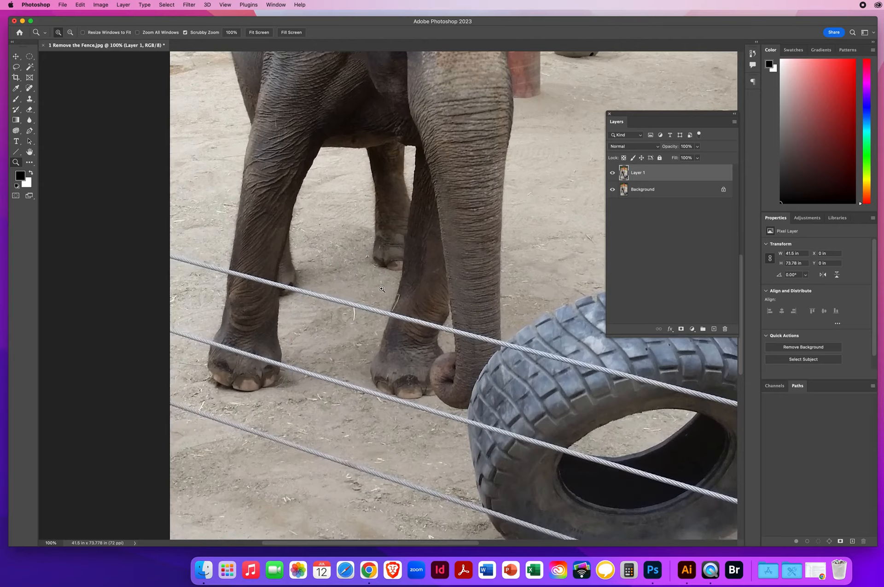
left_click(382, 289)
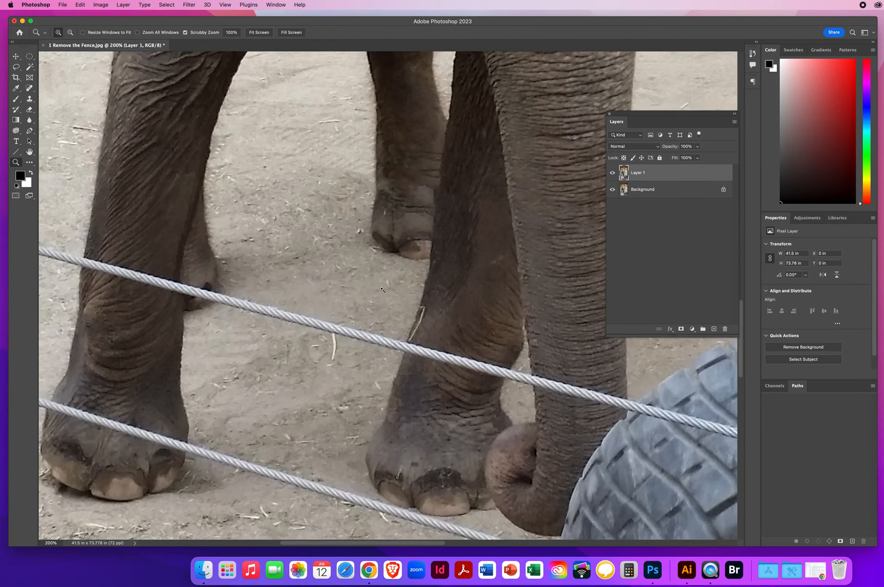
Save a copy to the Desktop in Photoshop format with layers, named with the person's last and first name followed by Elephant.
left_click(62, 5)
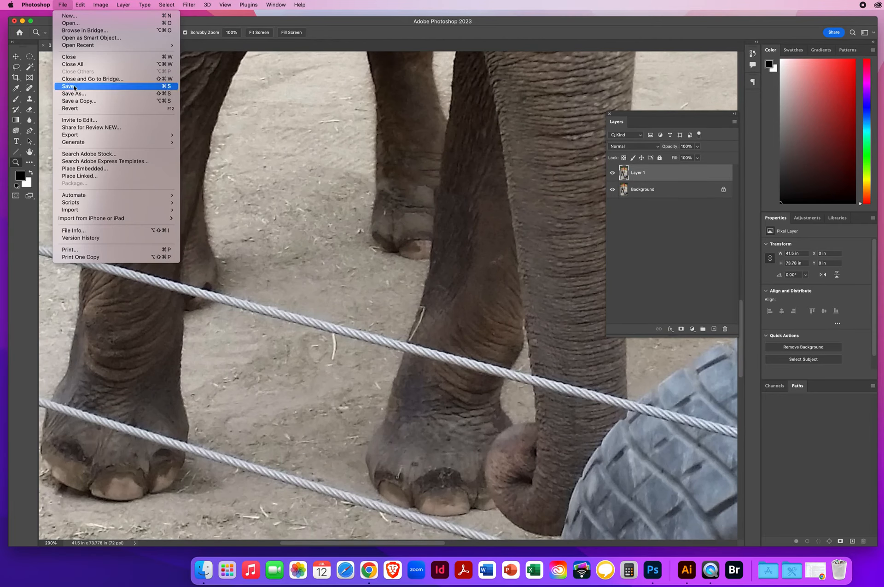
left_click(72, 101)
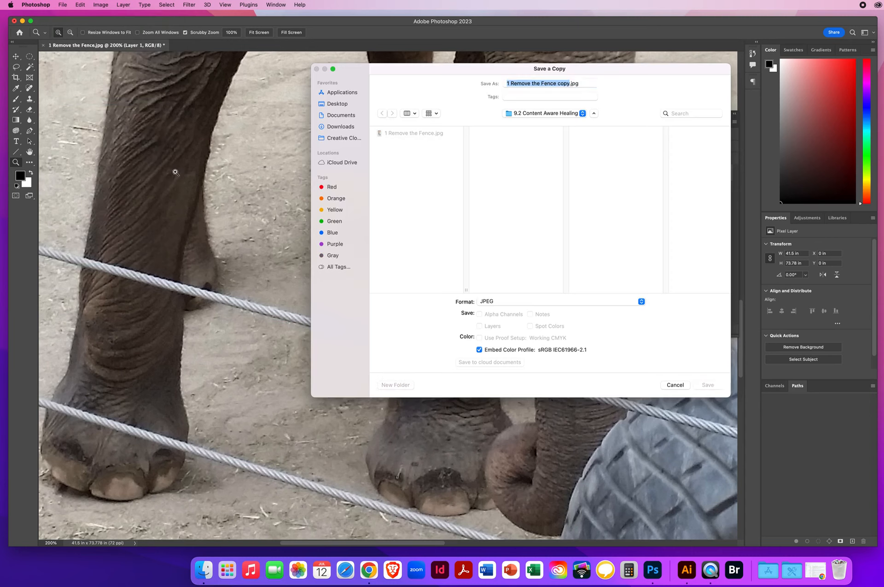
left_click(516, 301)
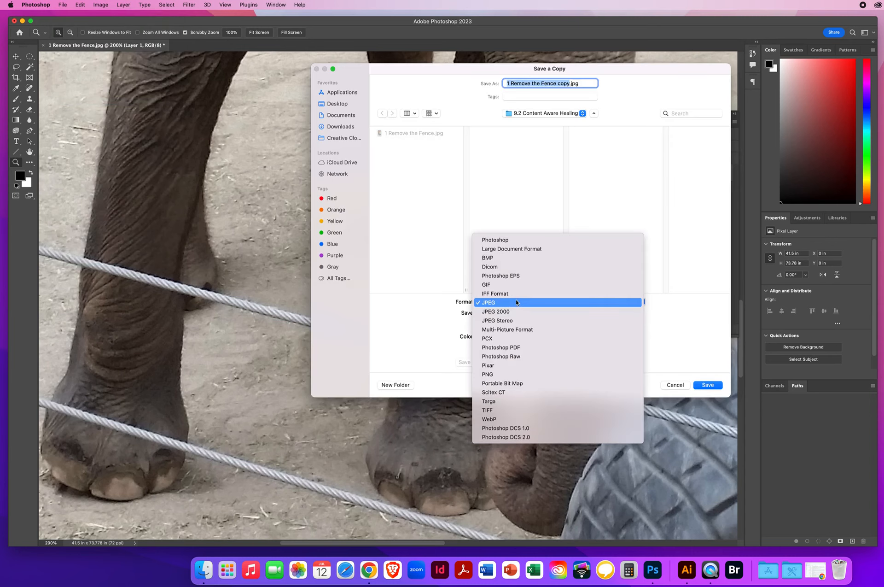
left_click(508, 239)
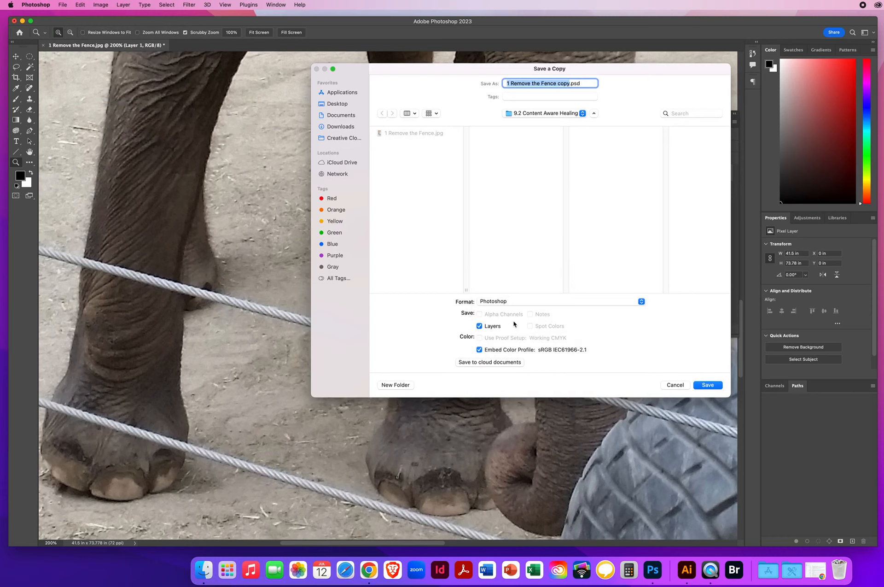
type("NielsenChrisElephant")
left_click(338, 104)
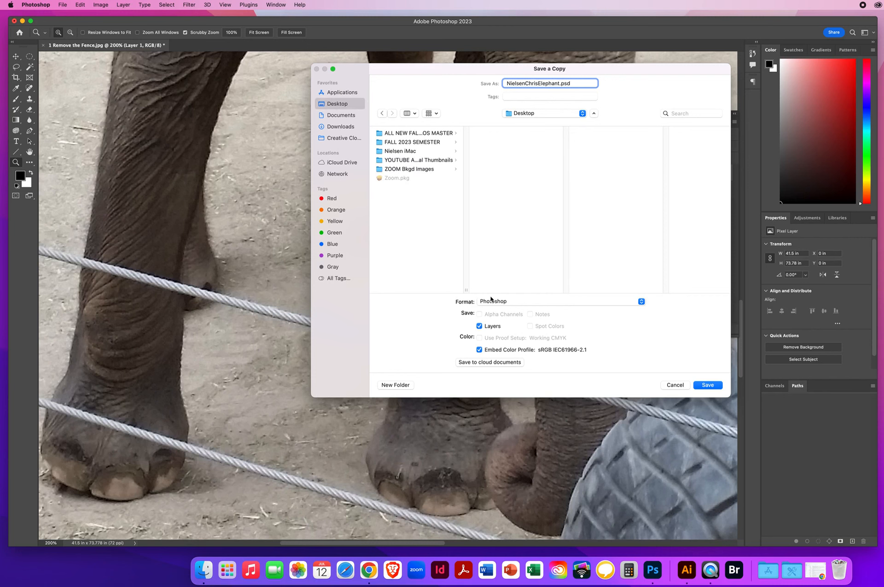
left_click(699, 388)
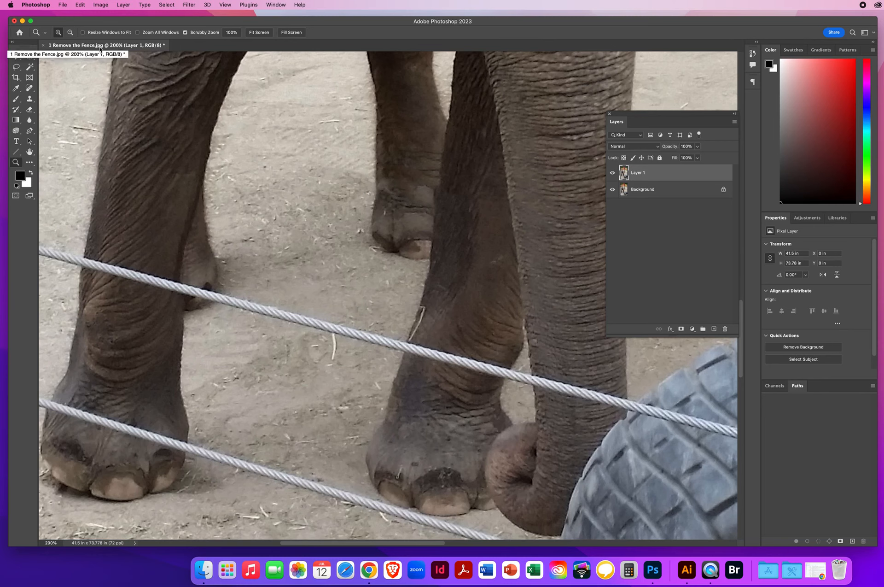
Close 1 Remove the Fence.jpg without saving and open the Elephant PSD copy from the Desktop.
left_click(43, 45)
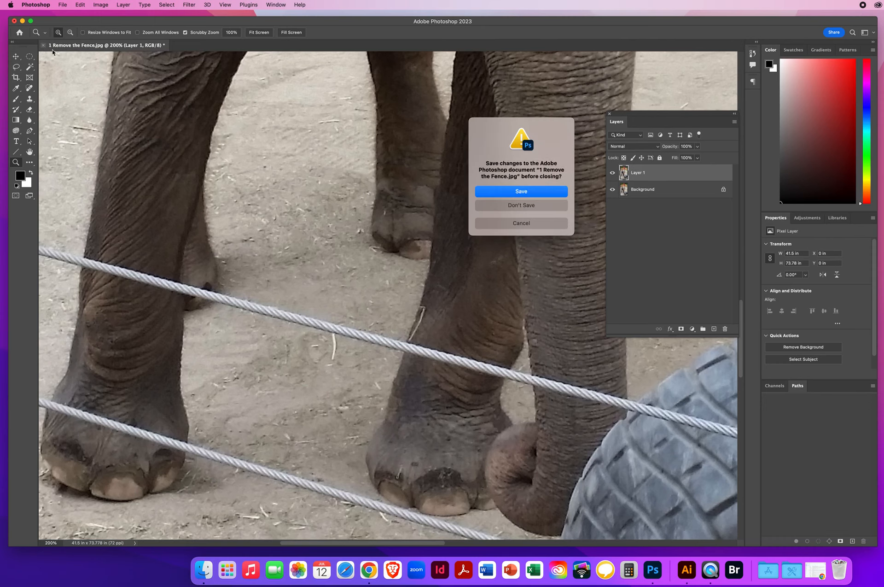
left_click(490, 205)
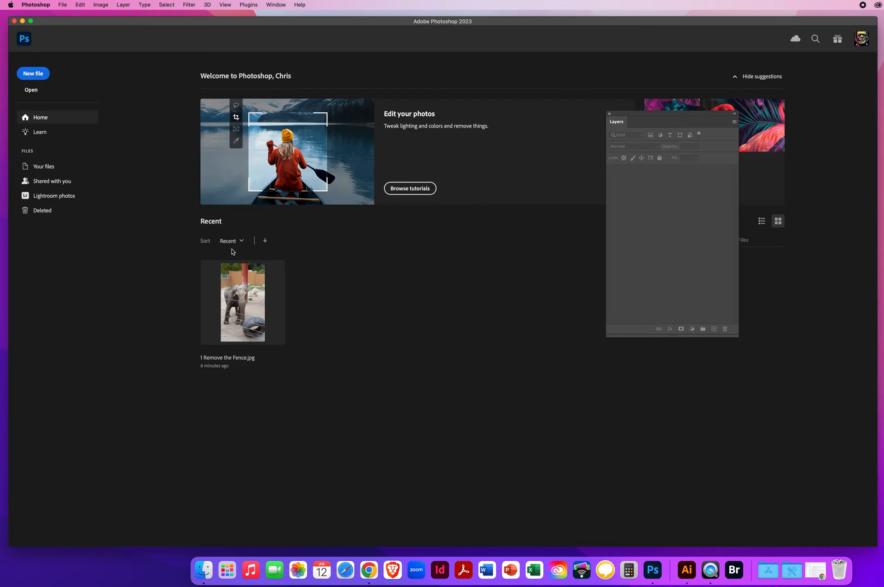
left_click(63, 5)
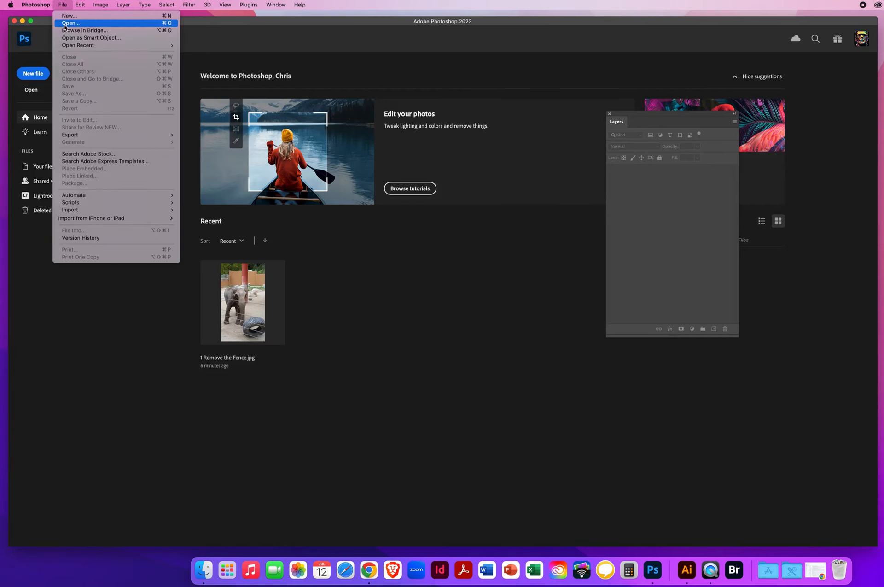
left_click(65, 25)
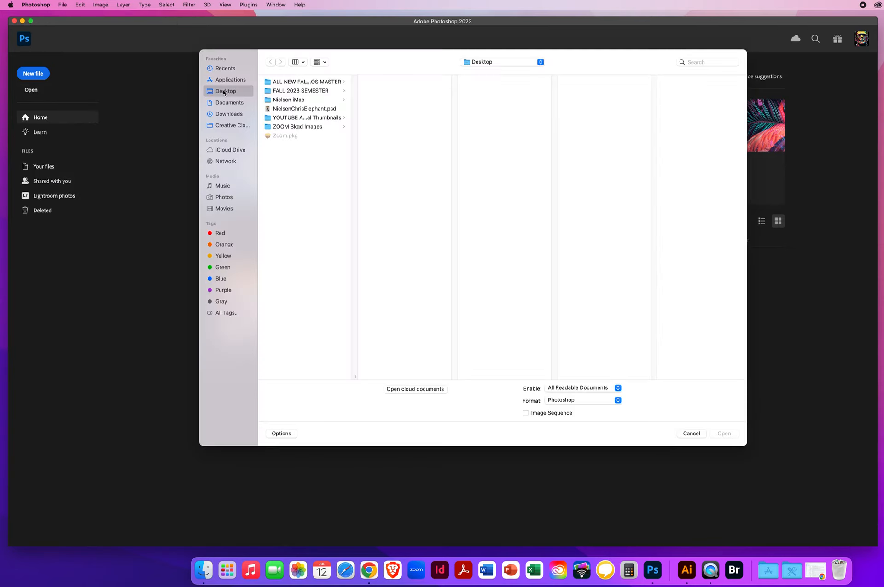
left_click(280, 109)
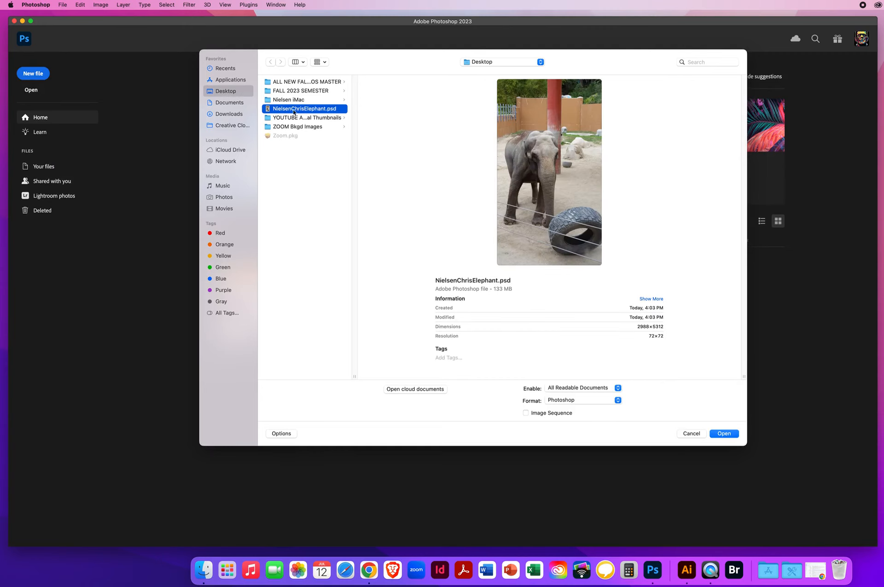
left_click(717, 434)
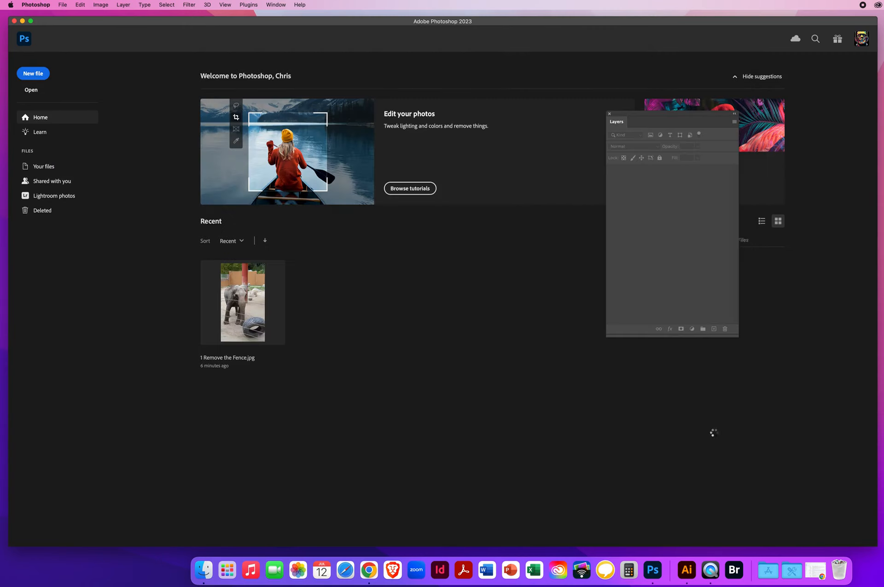
Compare the retouched Layer 1 with the original Background across the whole photo in the PSD copy.
left_click(613, 173)
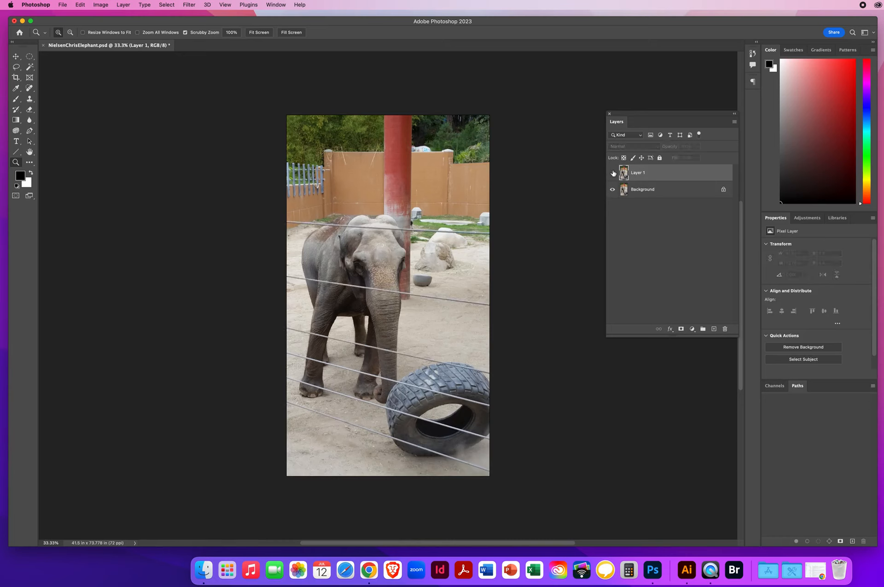
left_click(613, 172)
left_click(613, 172)
left_click(613, 173)
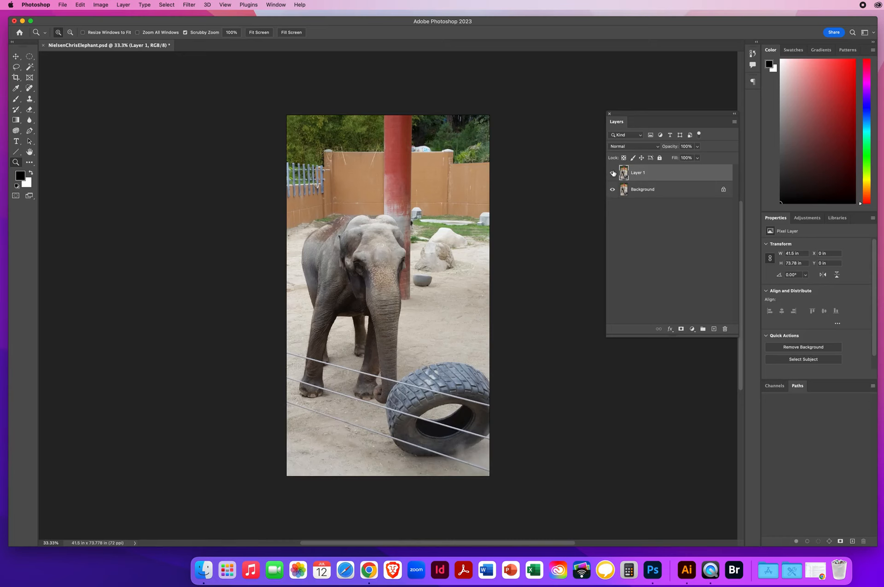
left_click(613, 173)
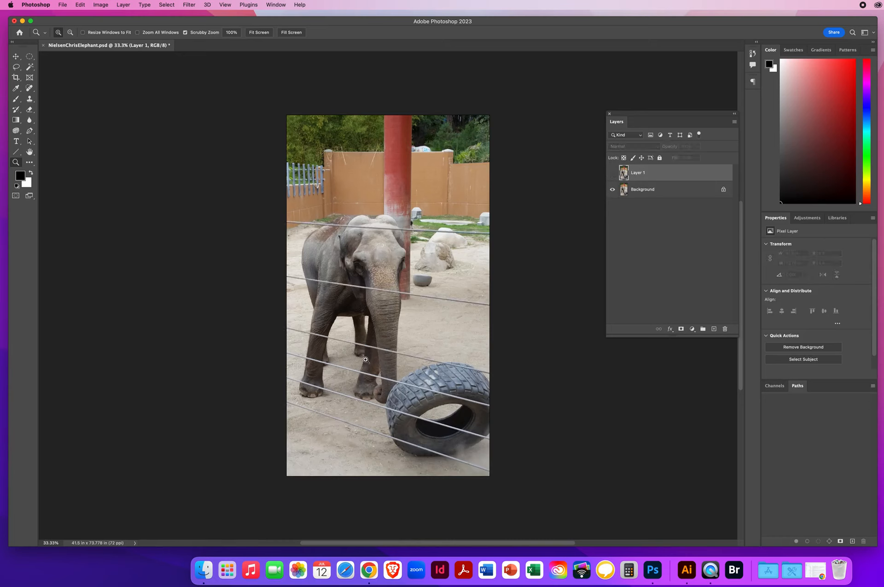
left_click(612, 173)
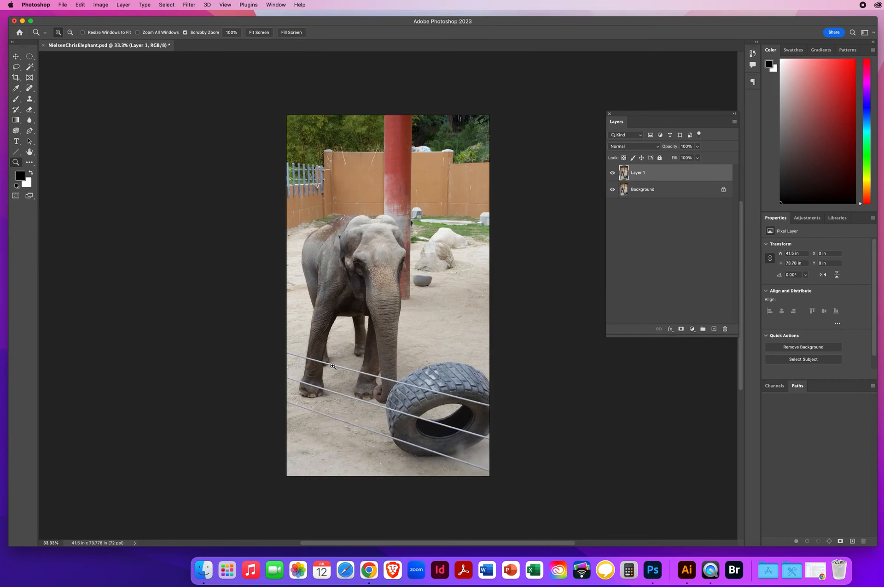
Remove the lowest cable across the ground from the photo's edge to near the tire with the content-aware Spot Healing Brush.
left_click(333, 366)
left_click(392, 298)
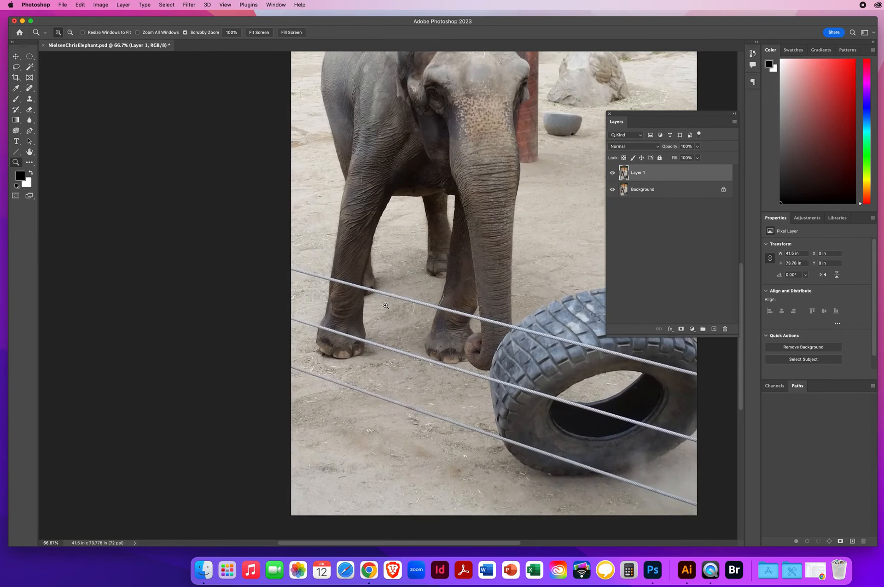
left_click(385, 305)
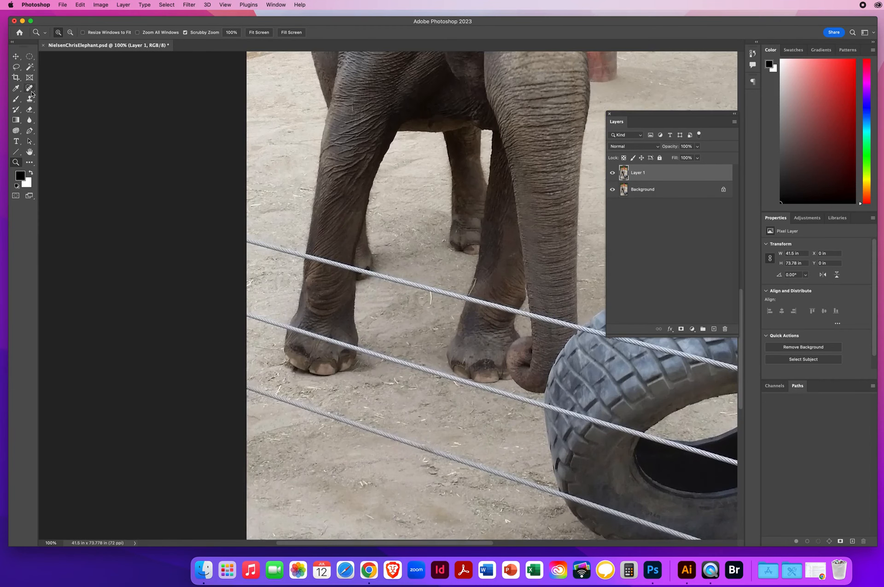
left_click(30, 88)
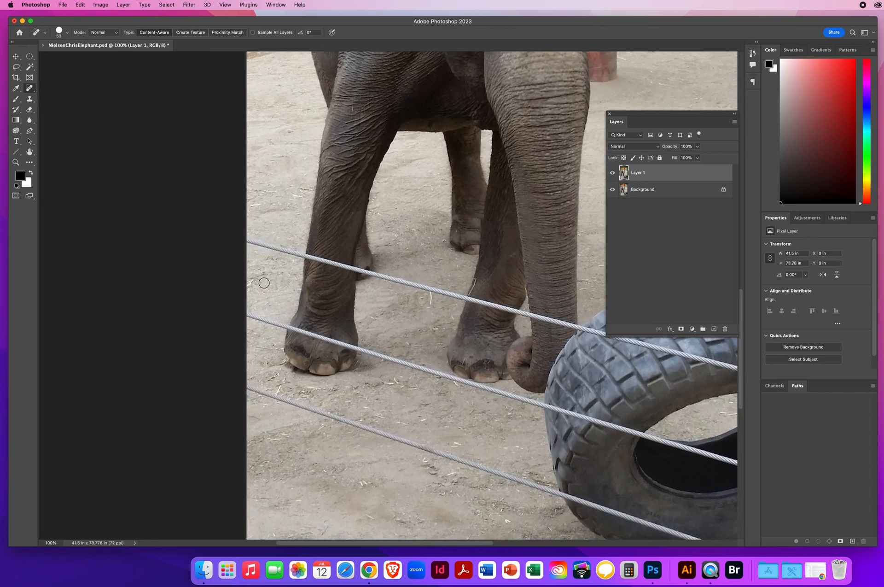
mouse_move(259, 278)
left_mouse_down()
mouse_move(248, 247)
mouse_move(198, 204)
left_mouse_up()
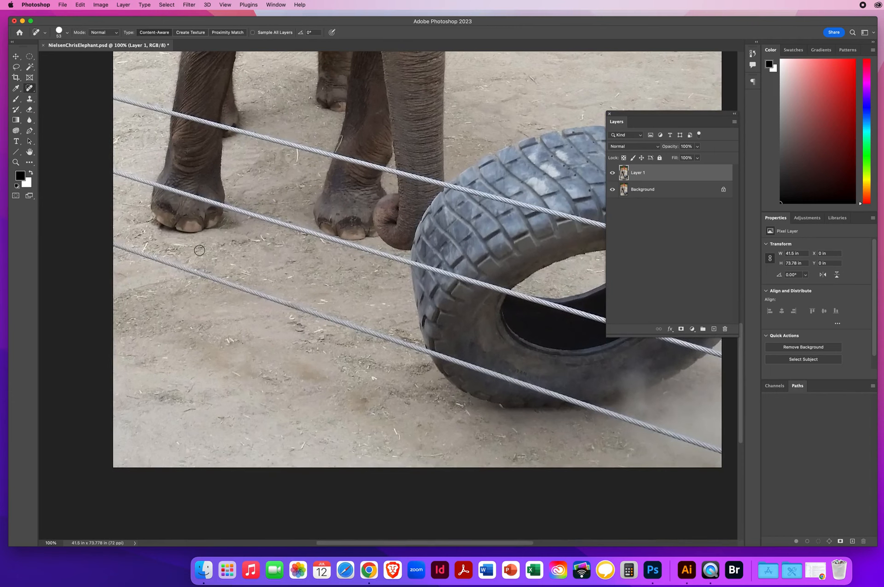
left_click_drag(119, 246, 403, 339)
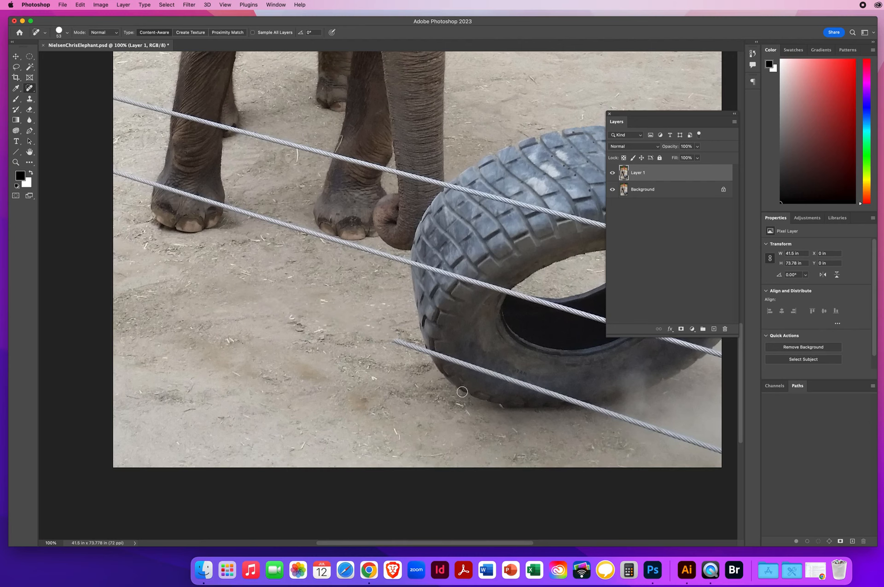
Heal away the rest of the lowest cable across the base of the tire and the dust beside it.
left_click_drag(422, 389, 275, 287)
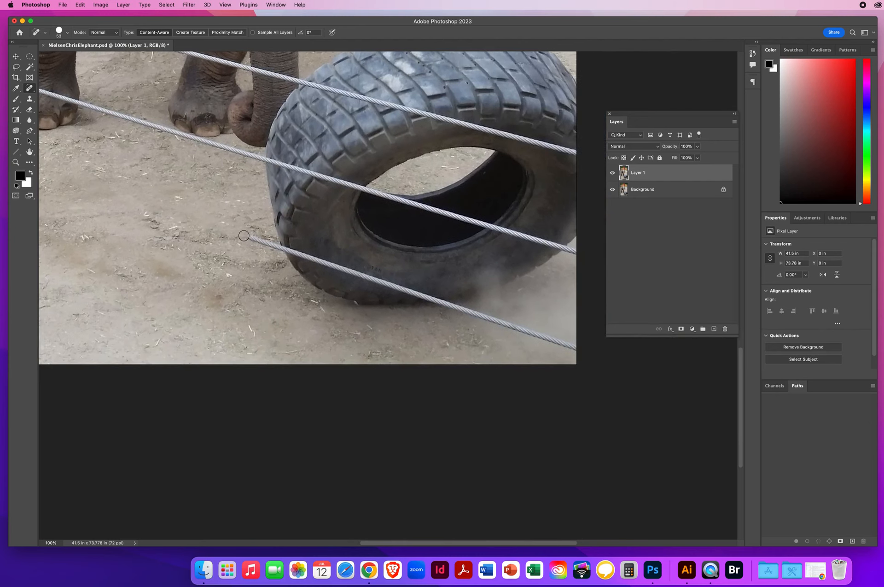
mouse_move(242, 235)
left_mouse_down()
mouse_move(317, 253)
mouse_move(306, 256)
mouse_move(442, 302)
left_mouse_up()
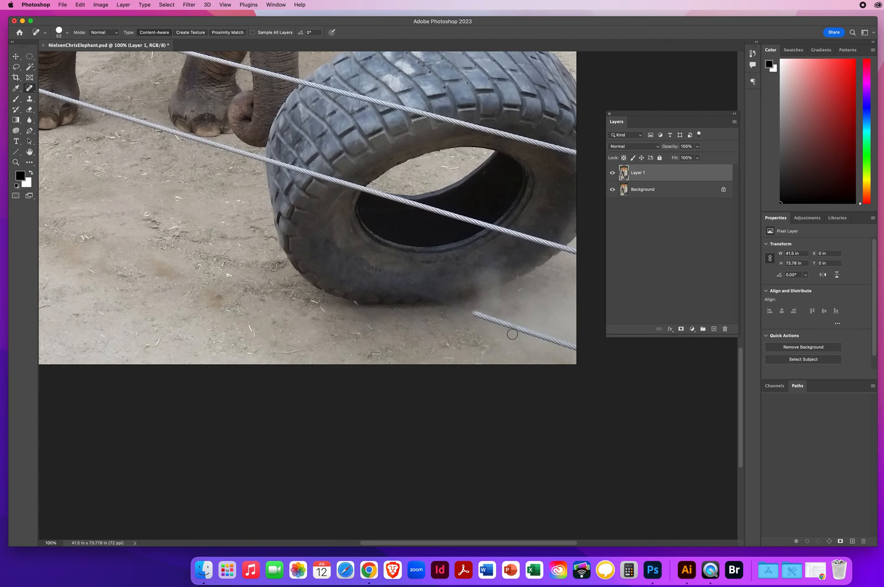
left_click_drag(463, 311, 599, 358)
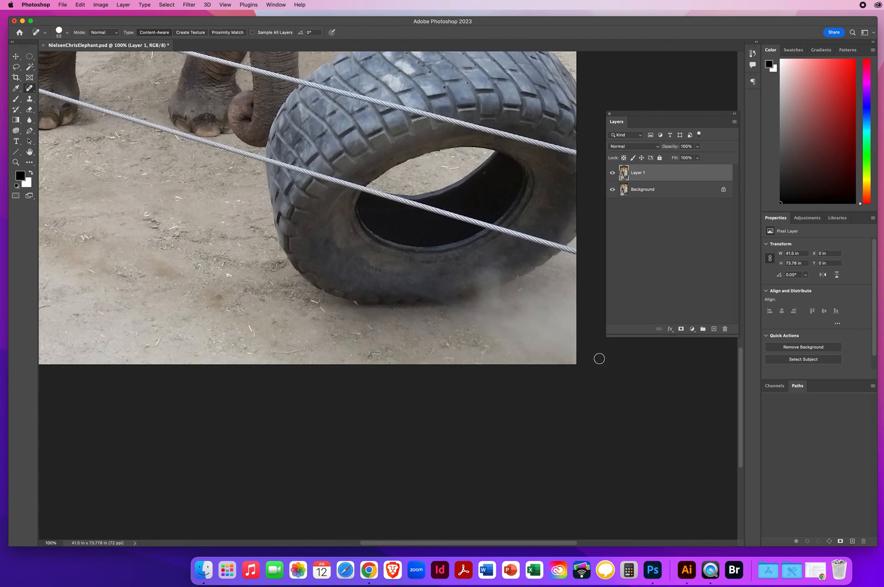
Compare Layer 1 with the original Background around the tire, and touch up the tire's lower edge with healing strokes.
left_click(613, 175)
left_click(613, 175)
left_click(612, 175)
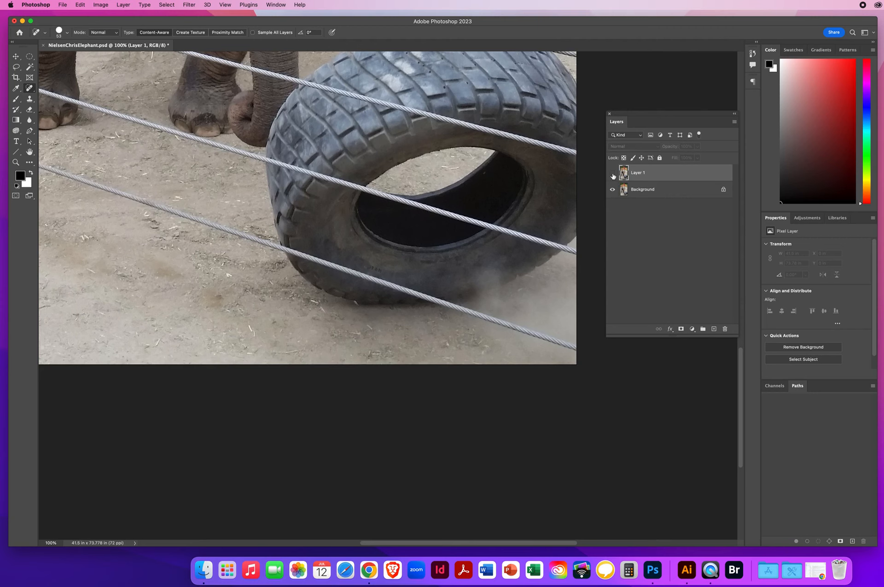
left_click(612, 174)
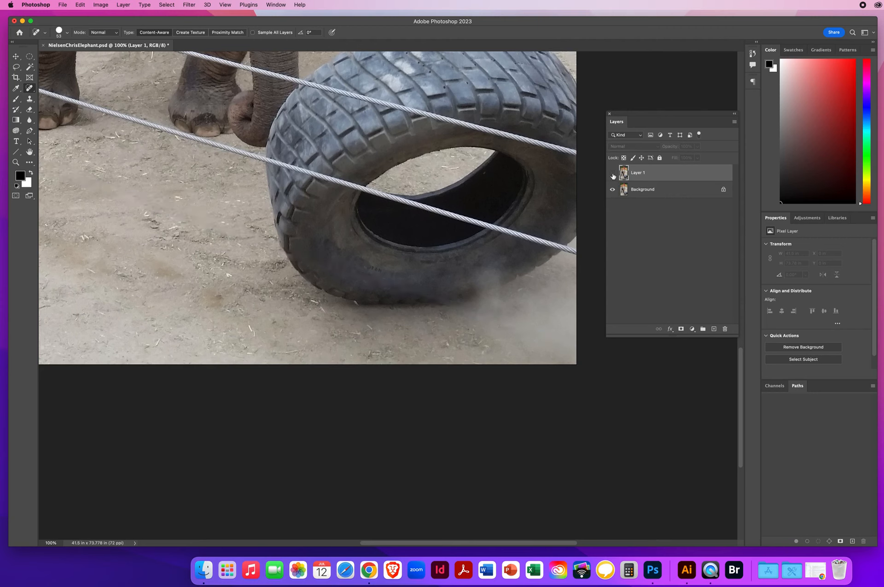
left_click(613, 175)
left_click(613, 175)
mouse_move(417, 293)
left_mouse_down()
mouse_move(426, 291)
mouse_move(400, 292)
mouse_move(432, 300)
left_mouse_up()
left_click(428, 295)
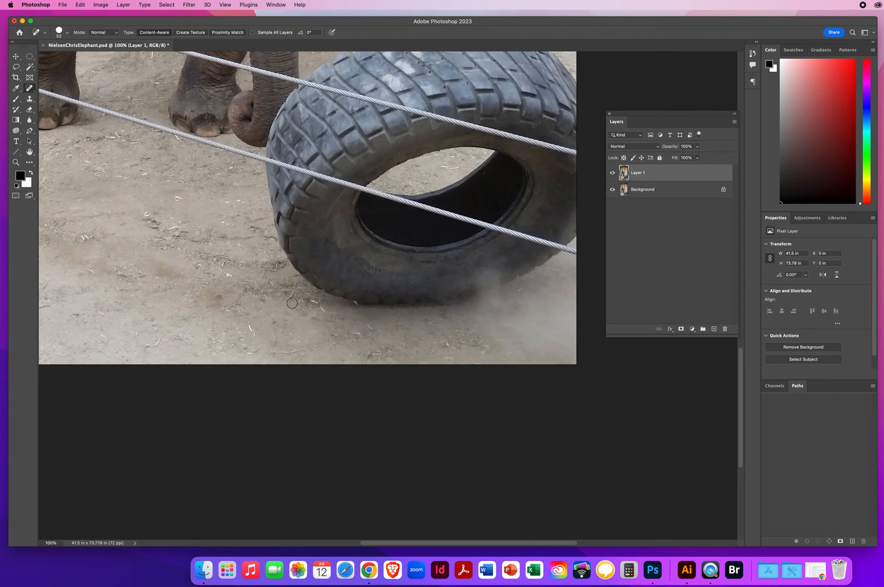
Heal away the two remaining cables over the open ground beside and between the elephant's front legs, up to the tire's edge.
scroll(166, 192, "up", 10)
scroll(167, 192, "left", 10)
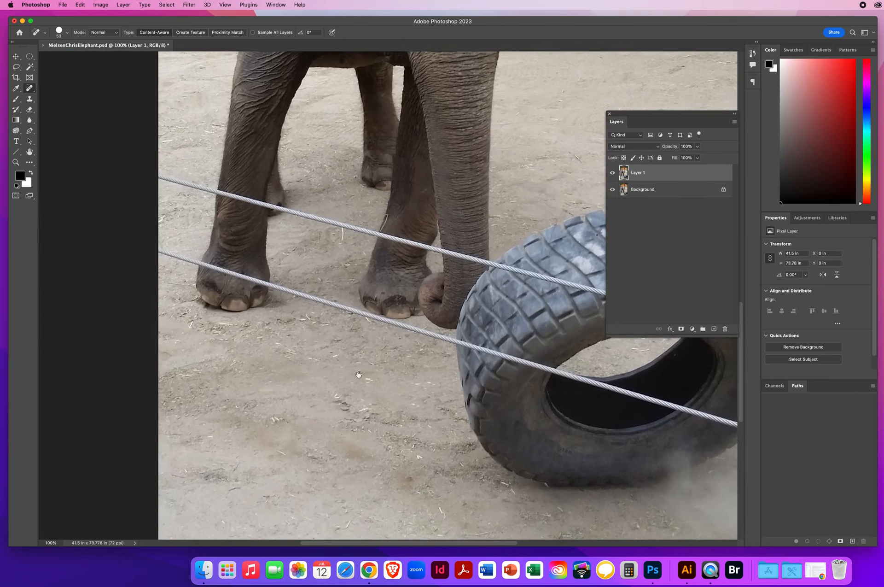
left_click_drag(152, 246, 193, 260)
mouse_move(153, 170)
left_mouse_down()
mouse_move(210, 187)
mouse_move(153, 170)
left_mouse_up()
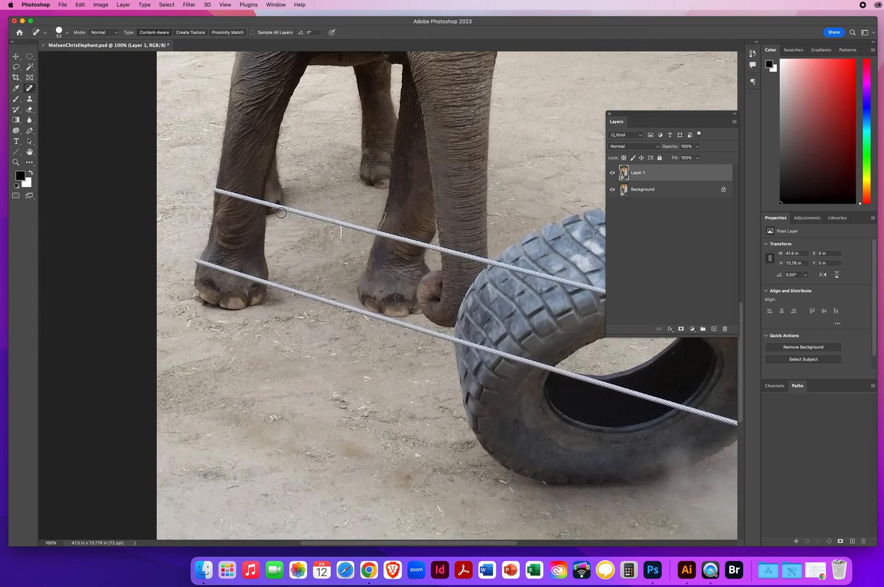
mouse_move(290, 210)
left_mouse_down()
mouse_move(364, 227)
mouse_move(356, 240)
left_mouse_up()
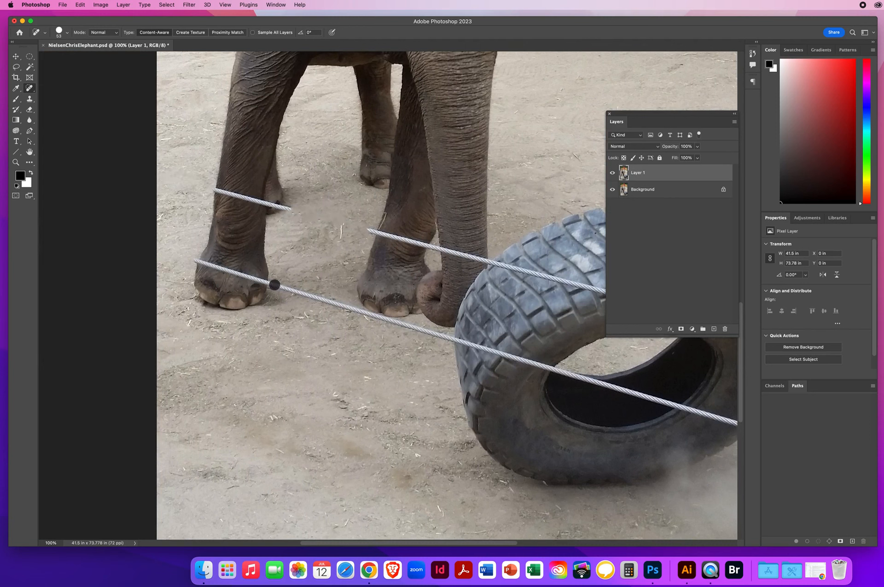
mouse_move(274, 285)
left_mouse_down()
mouse_move(428, 340)
mouse_move(409, 325)
mouse_move(445, 340)
left_mouse_up()
Remove the upper cable across the first front leg with the Spot Healing Brush, and rebuild the rear foot's edge with Clone Stamp.
left_click(20, 162)
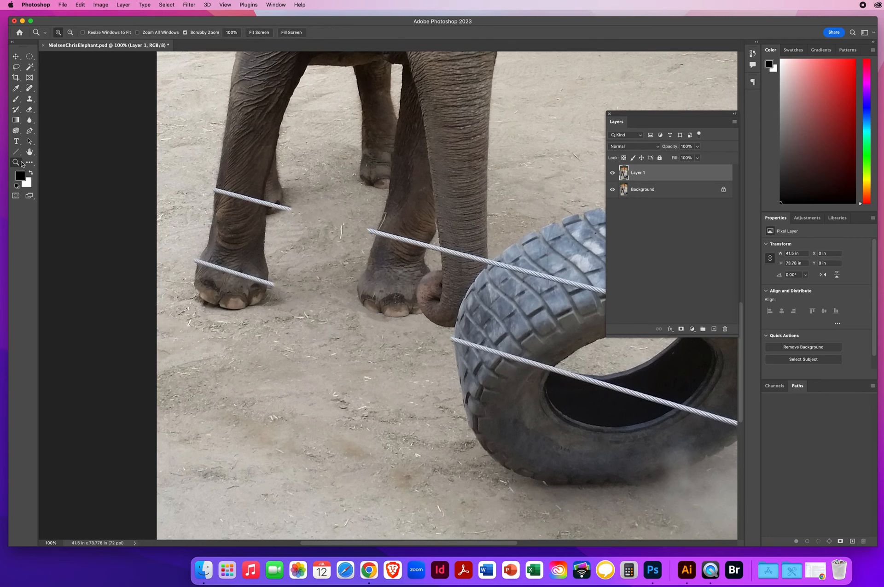
left_click(274, 276)
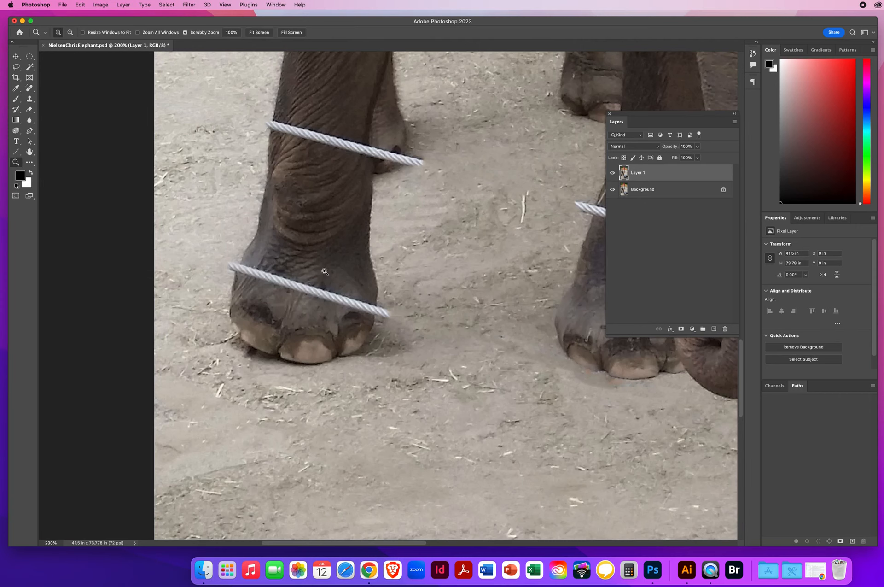
left_click(30, 87)
left_click_drag(269, 122, 434, 163)
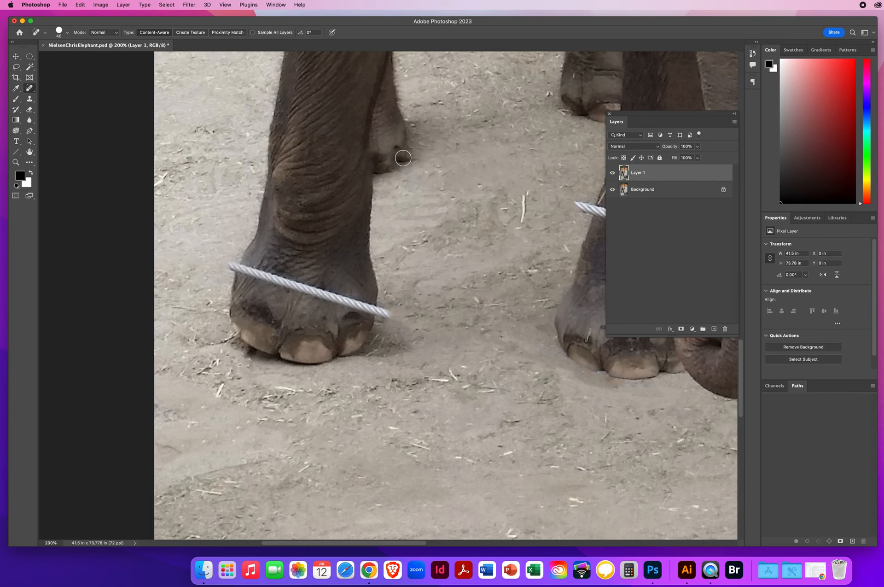
left_click(30, 99)
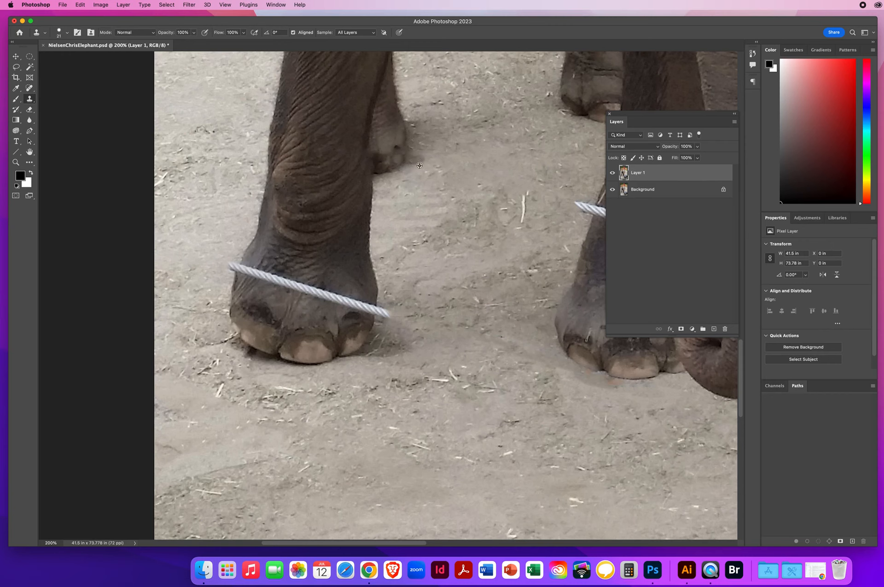
mouse_move(420, 165)
left_mouse_down()
mouse_move(517, 173)
mouse_move(478, 174)
left_mouse_up()
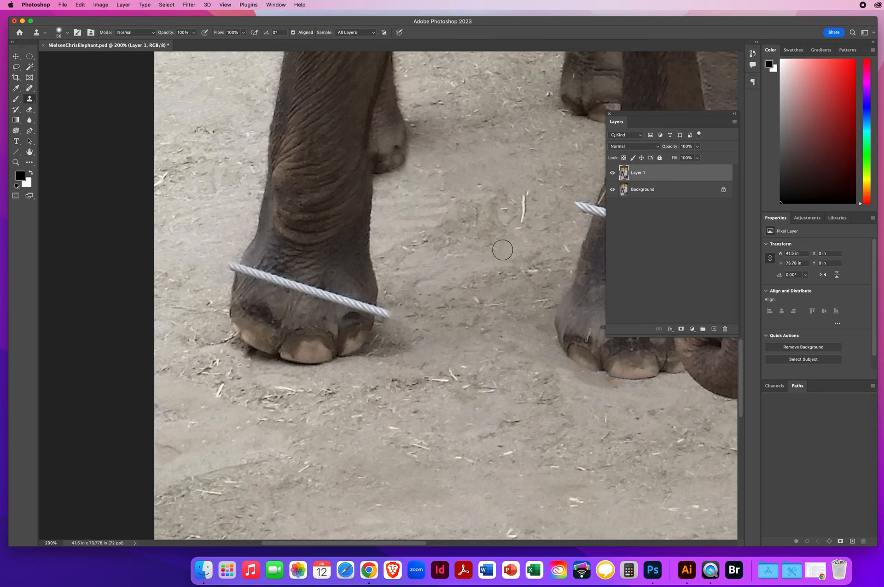
Heal away the lower cable across the front foot, compare with the original, and touch up the healed skin and foot edge.
left_click(29, 88)
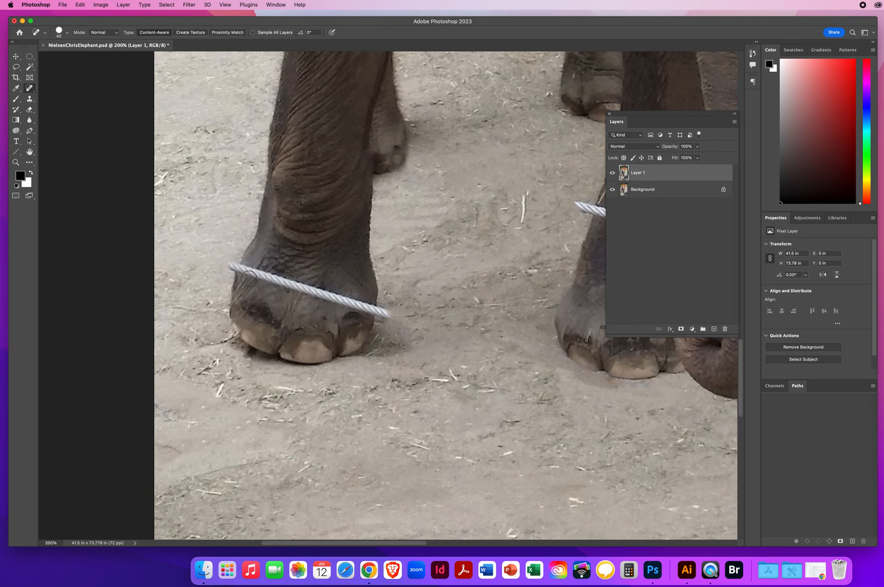
left_click_drag(226, 264, 404, 318)
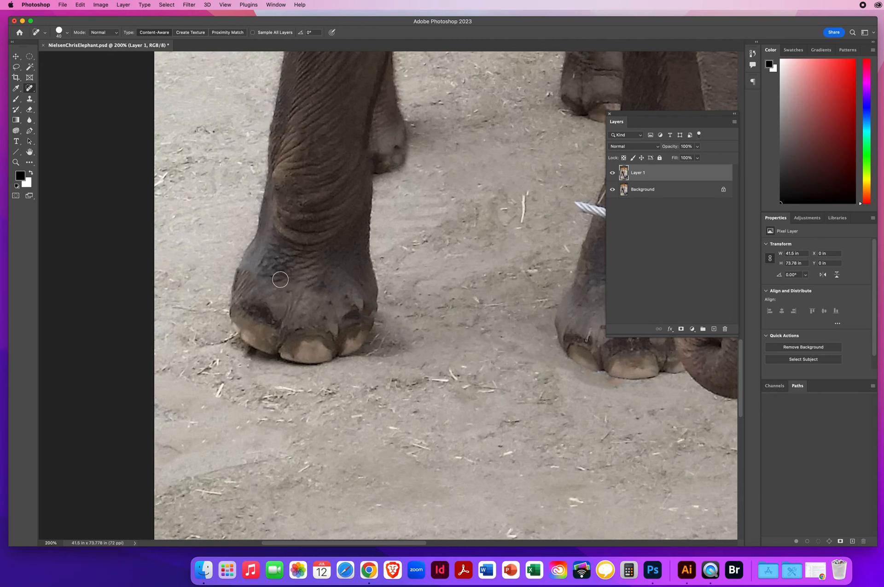
left_click(613, 174)
left_click(613, 174)
mouse_move(250, 273)
left_mouse_down()
mouse_move(280, 276)
mouse_move(336, 305)
mouse_move(321, 291)
mouse_move(344, 296)
mouse_move(337, 295)
left_mouse_up()
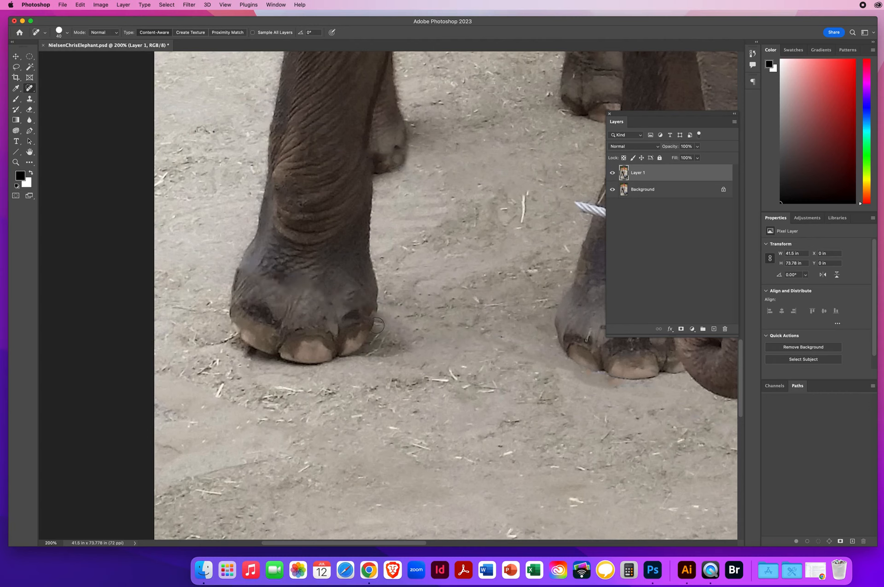
left_click(373, 314)
Heal the upper cable off the second front leg and trunk, and undo the healing strokes made over the tire tread.
scroll(456, 357, "right", 10)
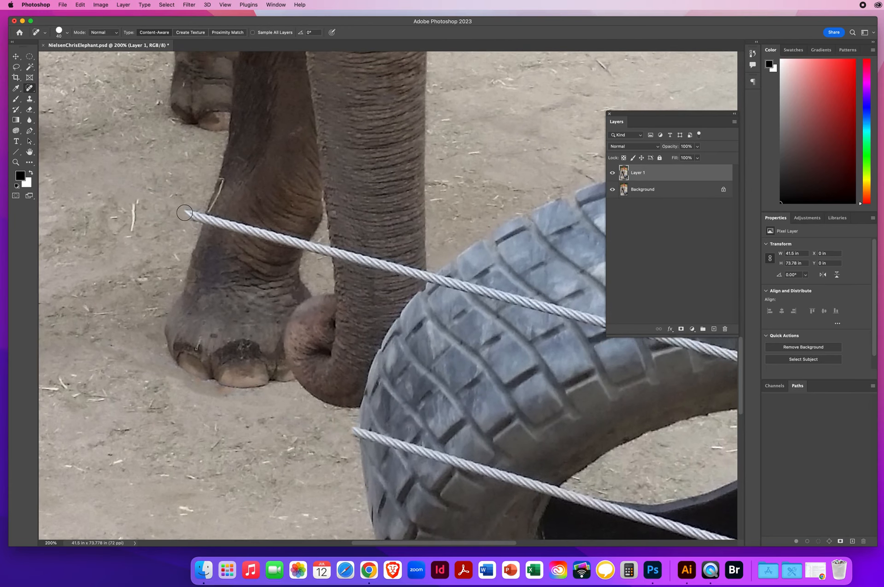
mouse_move(185, 213)
left_mouse_down()
mouse_move(470, 286)
mouse_move(254, 247)
mouse_move(213, 229)
mouse_move(313, 254)
left_mouse_up()
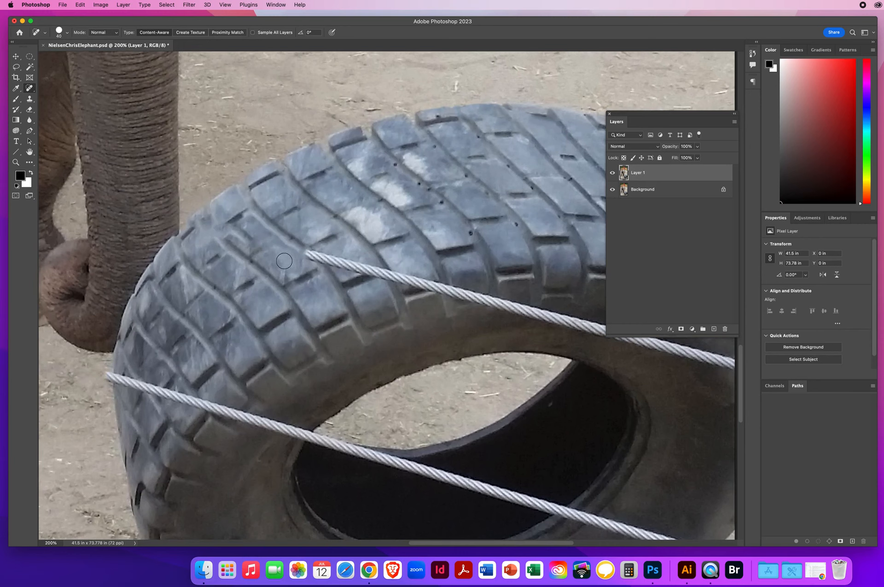
left_click(80, 4)
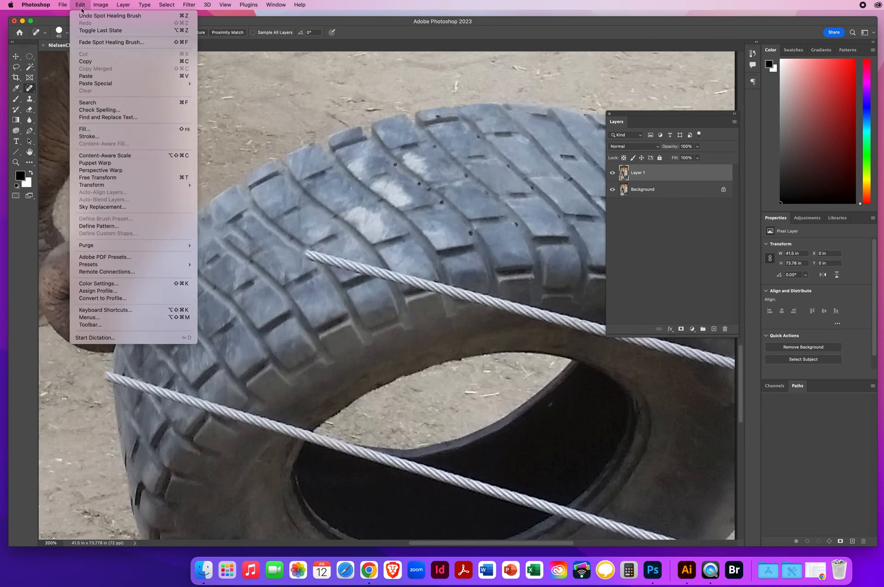
left_click(97, 12)
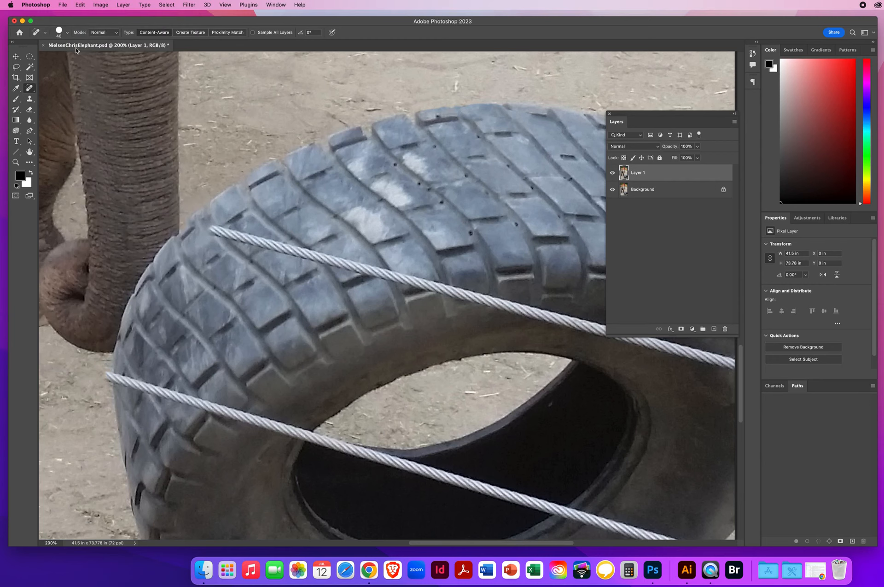
left_click(80, 5)
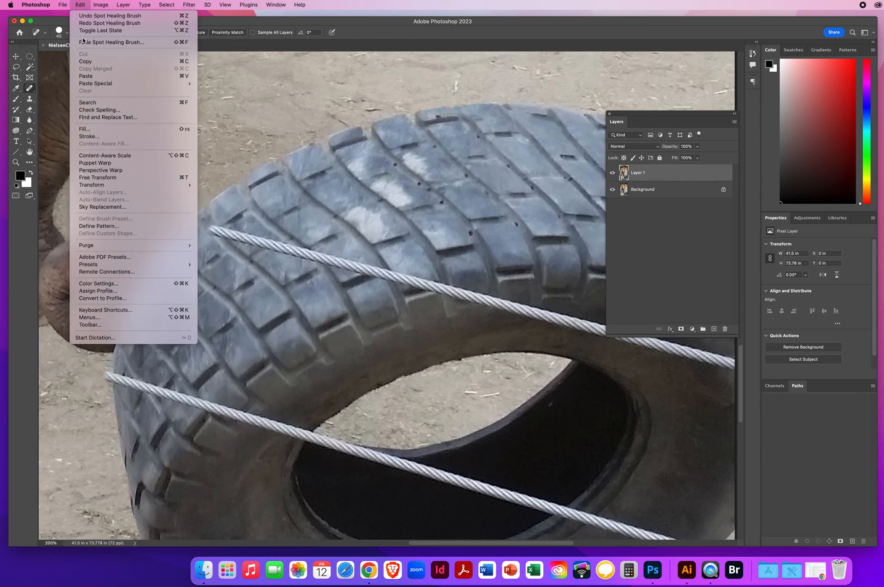
key("Return")
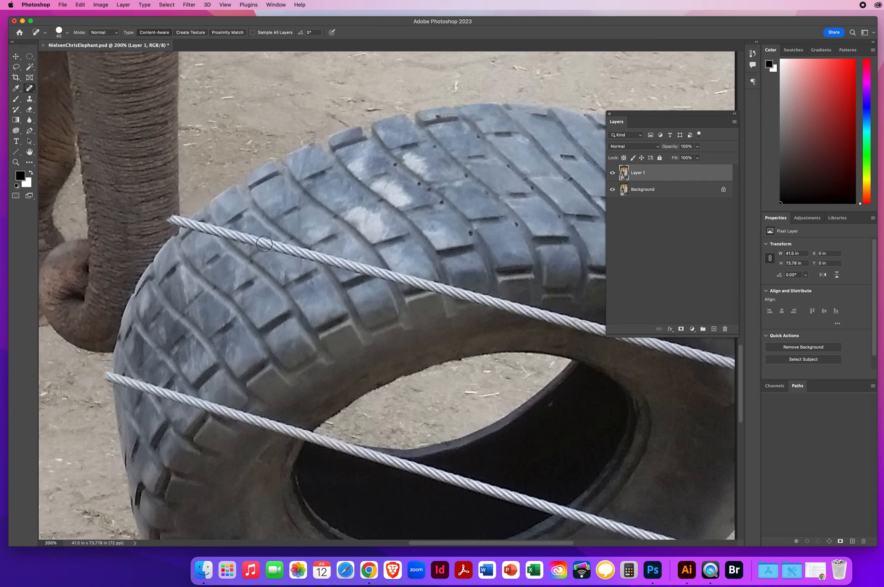
Clone tread and ground texture over the upper cable where it meets the trunk and the tire's outer edge.
left_click(29, 99)
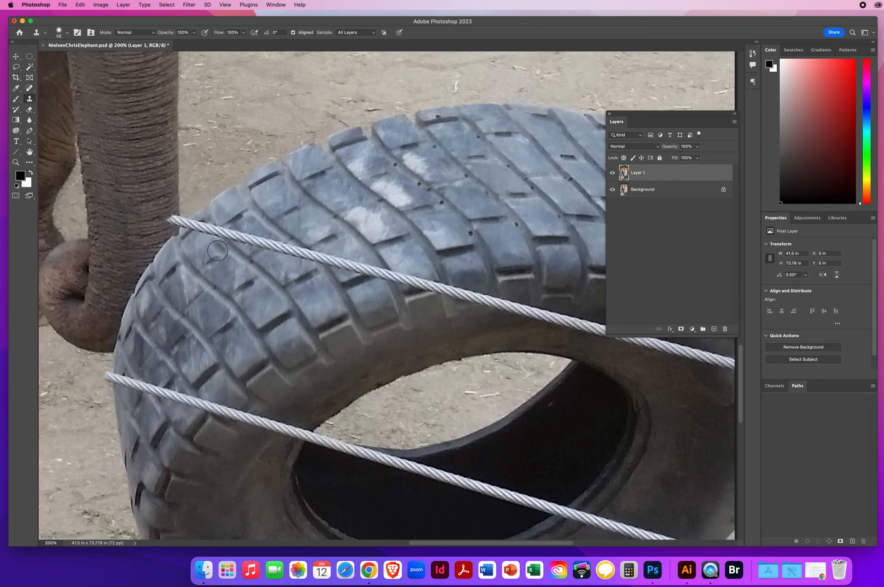
left_click_drag(219, 253, 215, 255)
left_click_drag(196, 226, 220, 233)
left_click(248, 284, "alt")
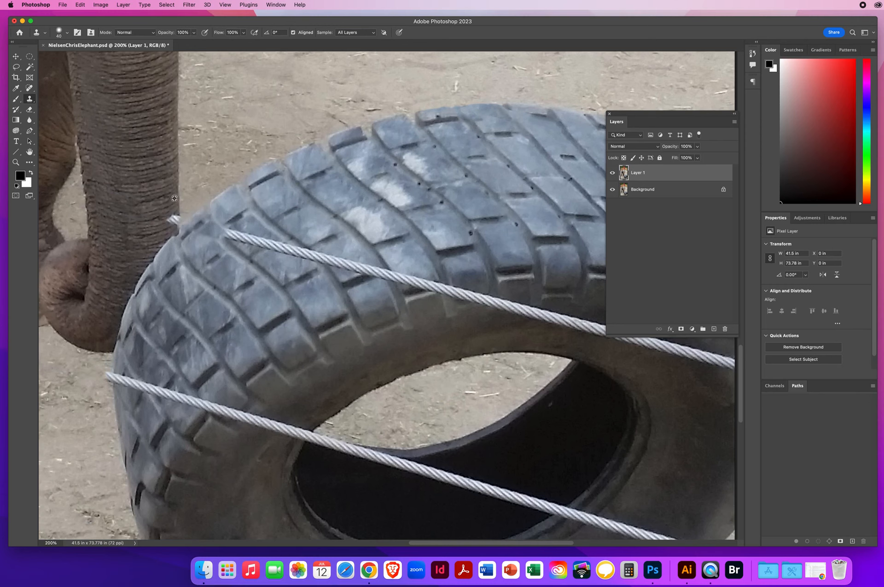
left_click_drag(174, 200, 174, 220)
Try cloning tread texture over the next stretch of the upper cable on the tire, and undo those clone strokes.
left_click_drag(263, 267, 261, 262)
left_click_drag(306, 251, 357, 264)
left_click(81, 5)
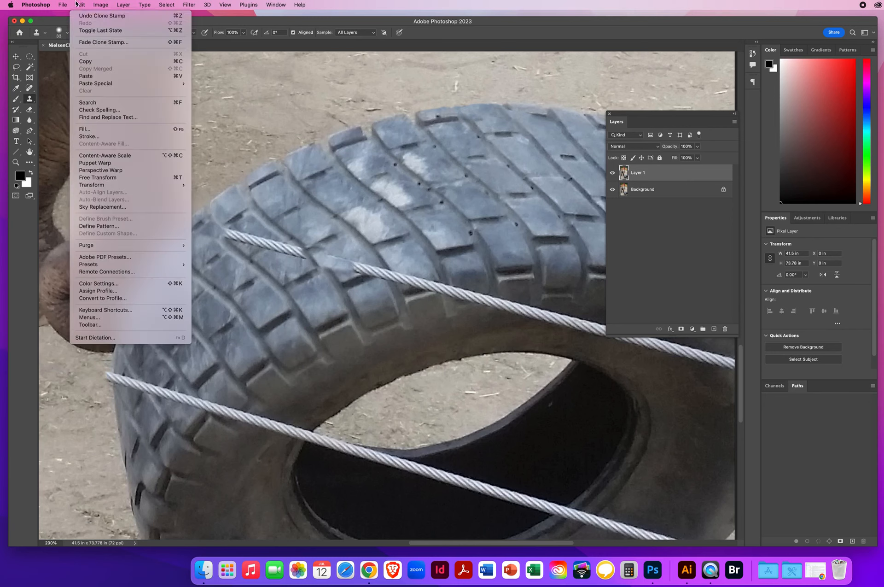
left_click(121, 31)
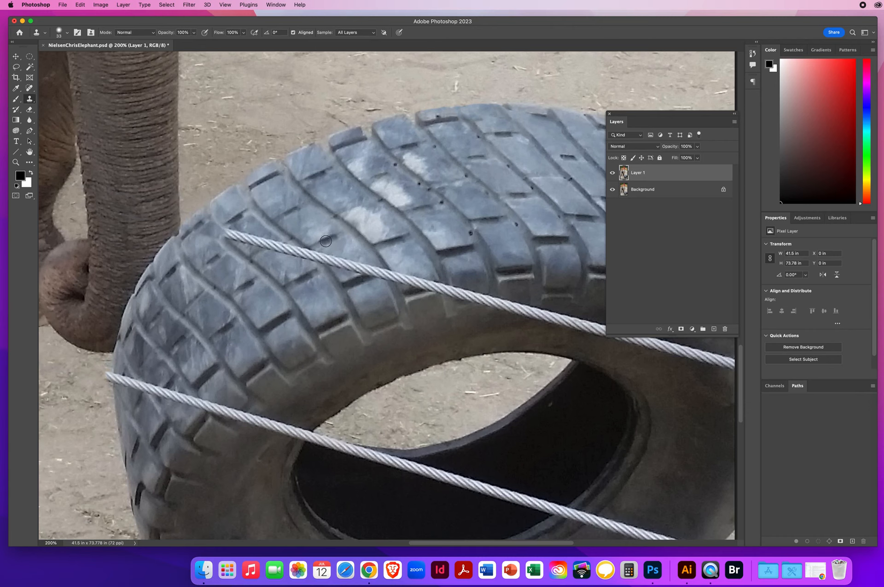
mouse_move(314, 245)
left_mouse_down()
mouse_move(325, 262)
mouse_move(318, 254)
left_mouse_up()
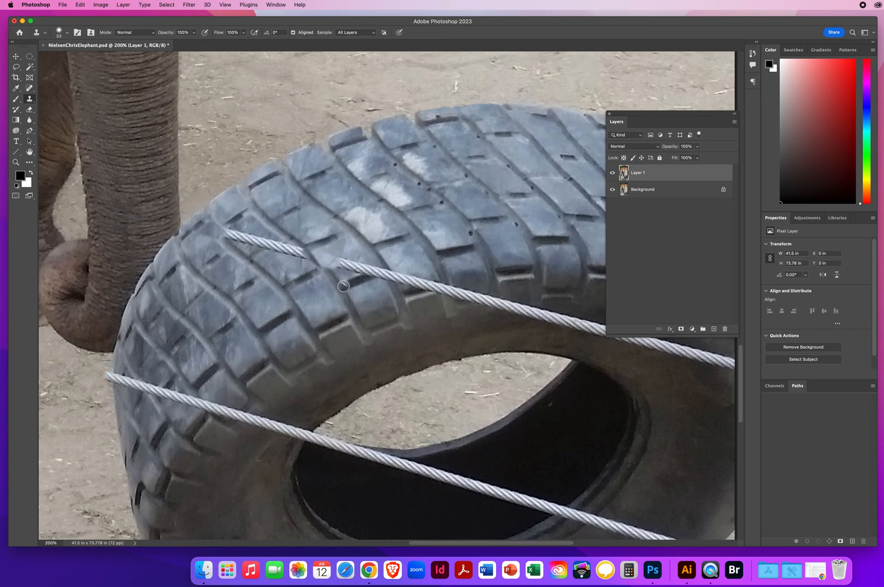
left_click(81, 5)
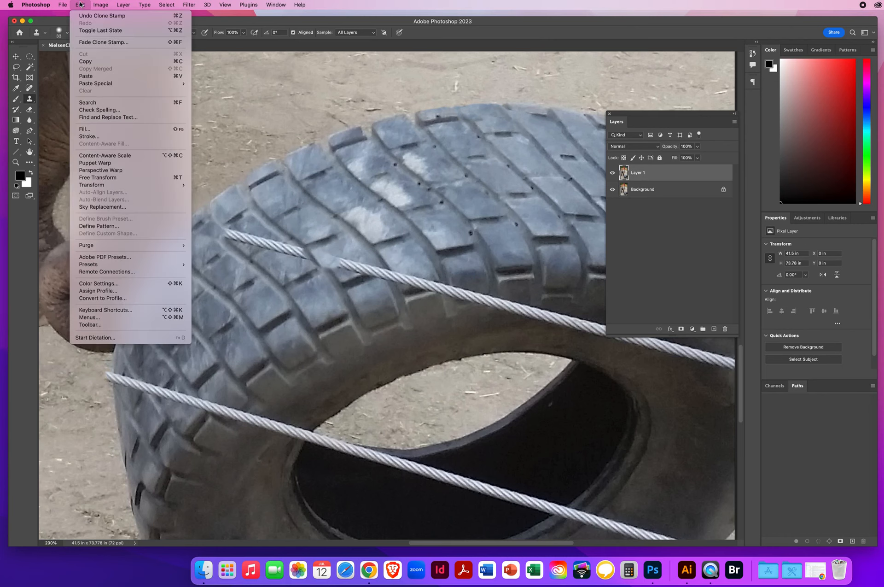
left_click(84, 16)
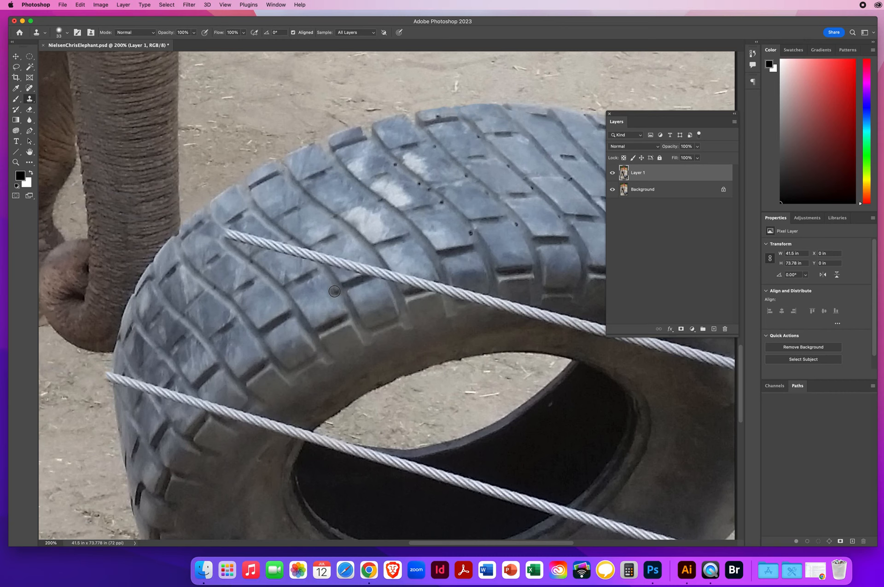
Clone out a short piece of the upper cable on the tread, and erase its remaining inner stretch with a 38 px Remove tool.
left_click_drag(334, 260, 331, 260, "ctrl+alt")
left_click_drag(417, 266, 417, 266, "ctrl+alt")
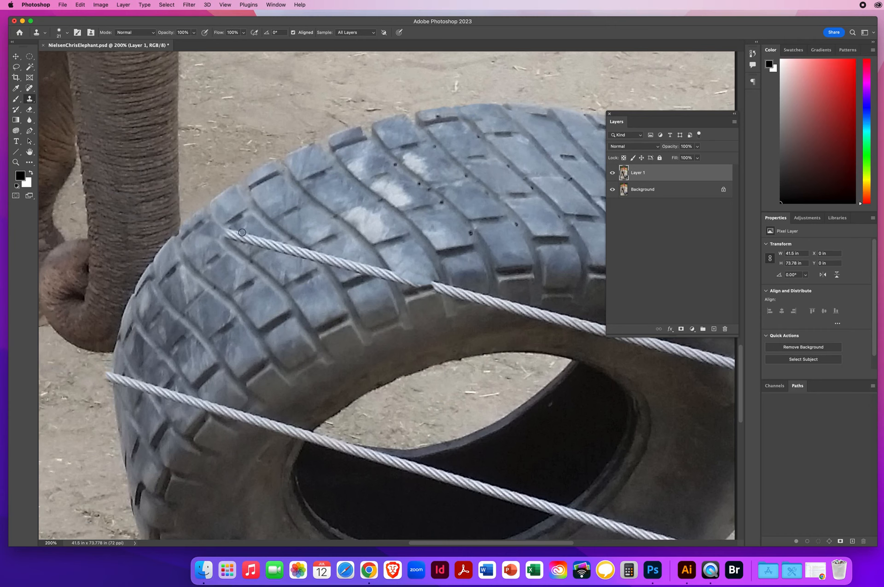
left_click(29, 89)
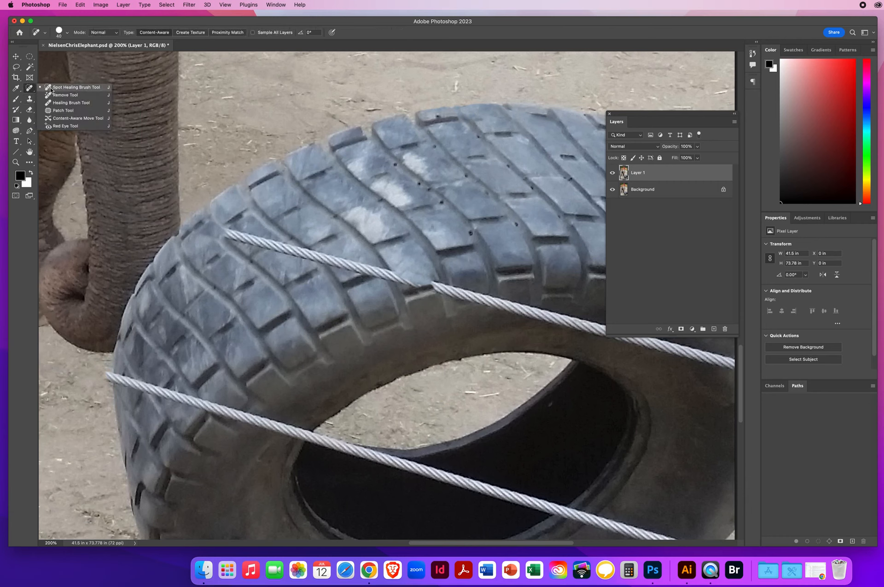
left_click(59, 95)
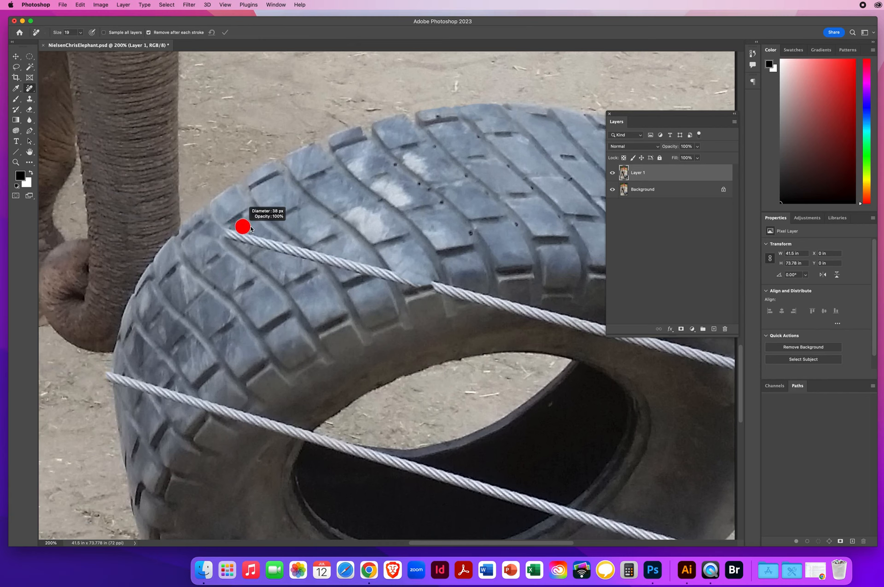
left_click_drag(219, 230, 423, 283)
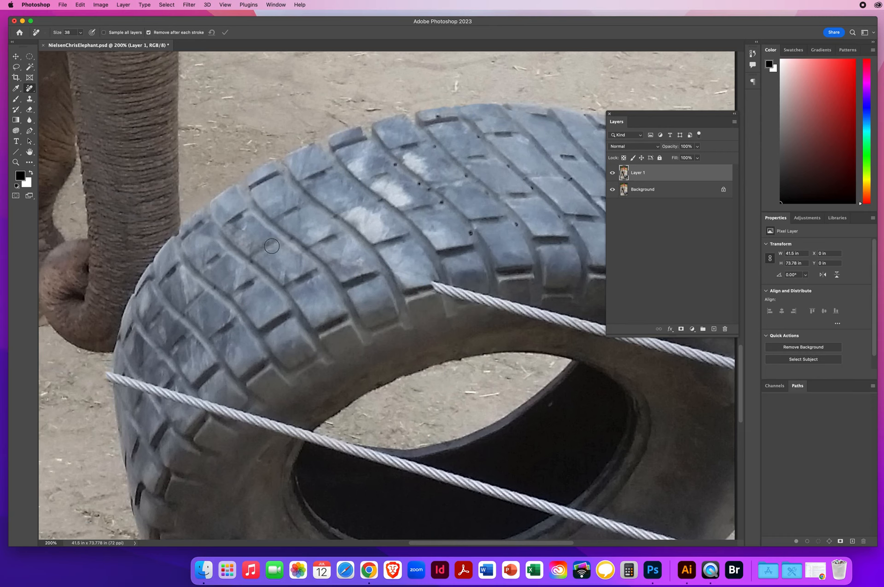
Remove the lower cable from the tire's outer tread and sidewall up to the edge of the center opening.
left_click_drag(299, 327, 347, 206)
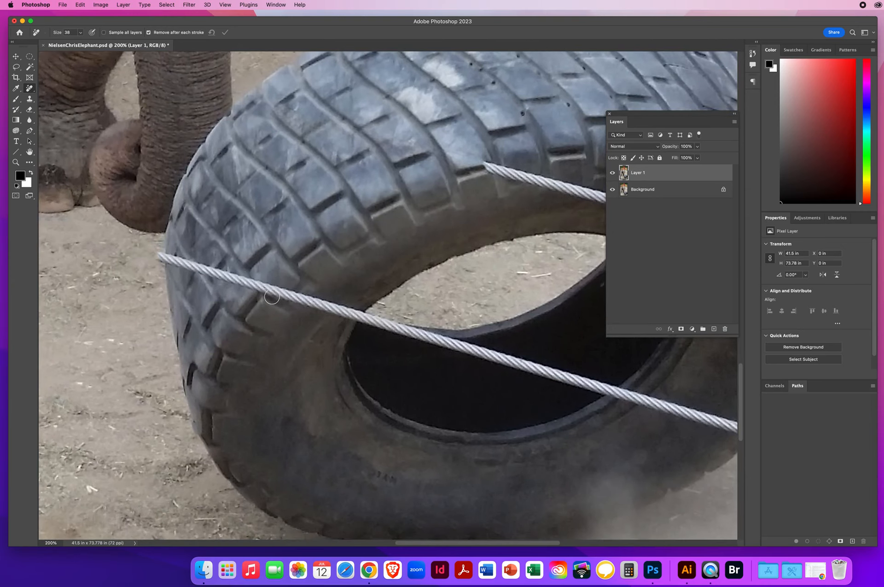
left_click_drag(155, 255, 318, 304)
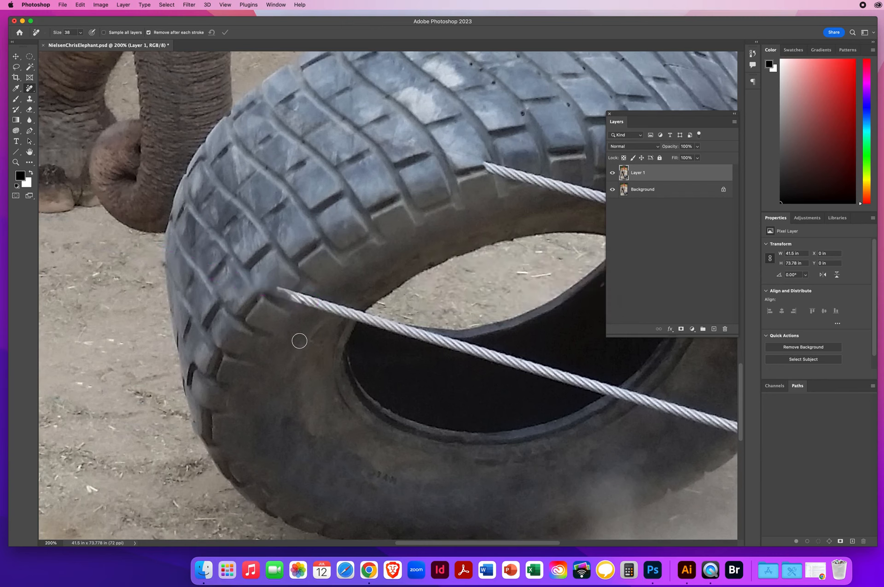
left_click_drag(273, 291, 362, 317)
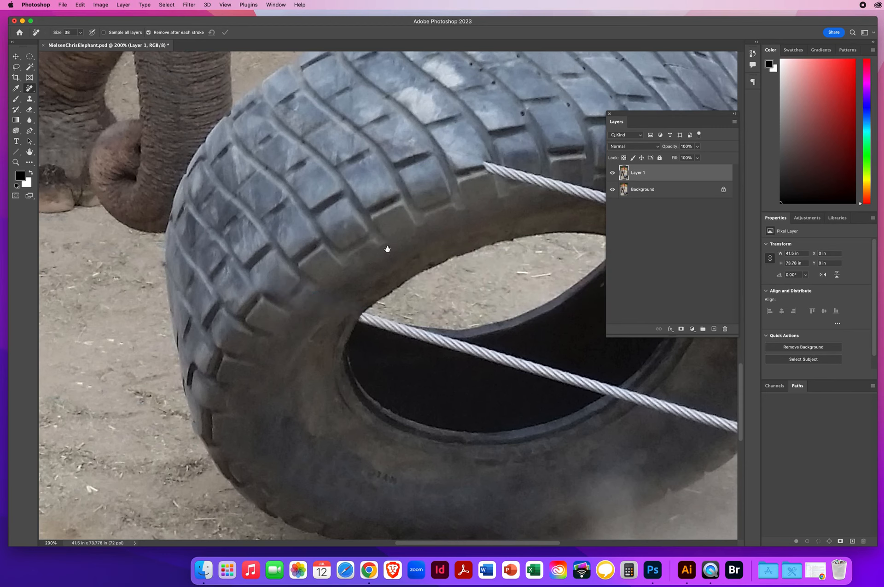
Remove the rest of the upper cable across the tire's tread and upper sidewall with the Remove tool.
left_click_drag(384, 248, 217, 334)
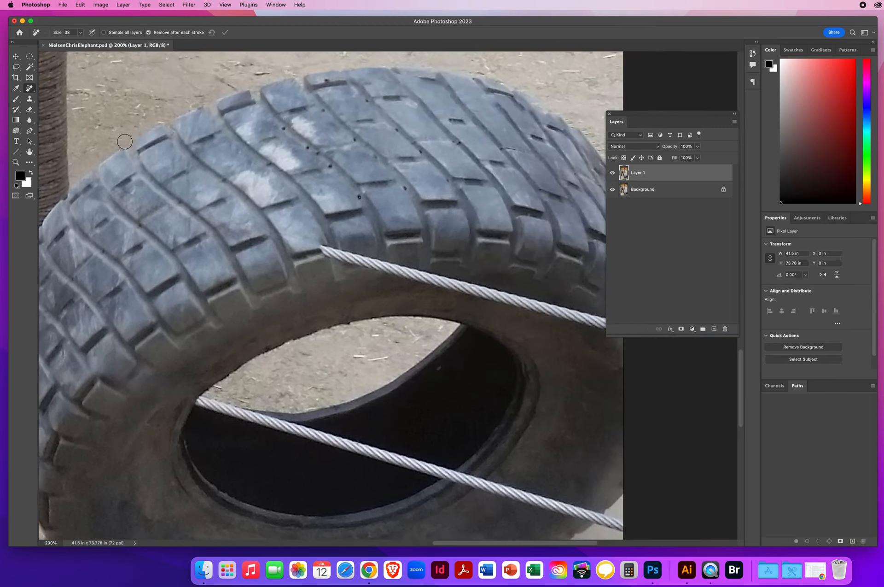
right_click(30, 88)
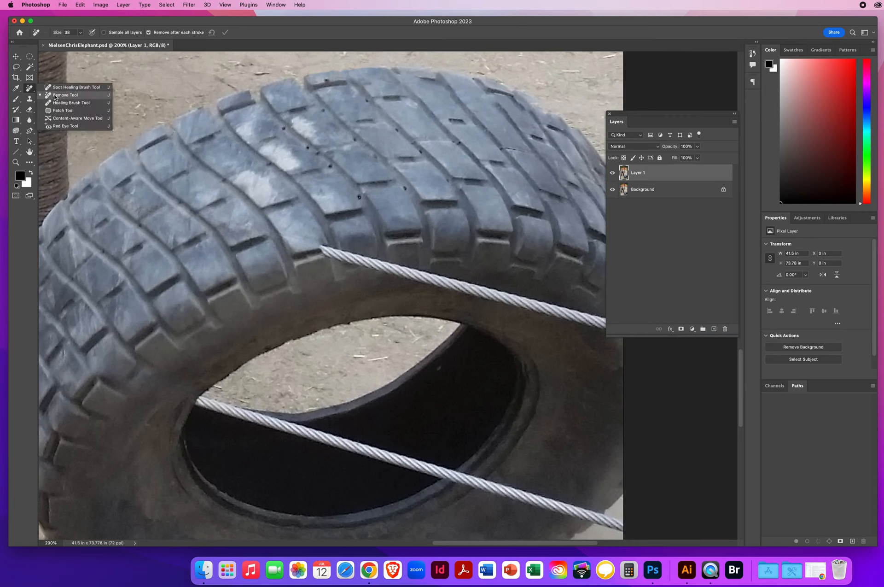
left_click(54, 96)
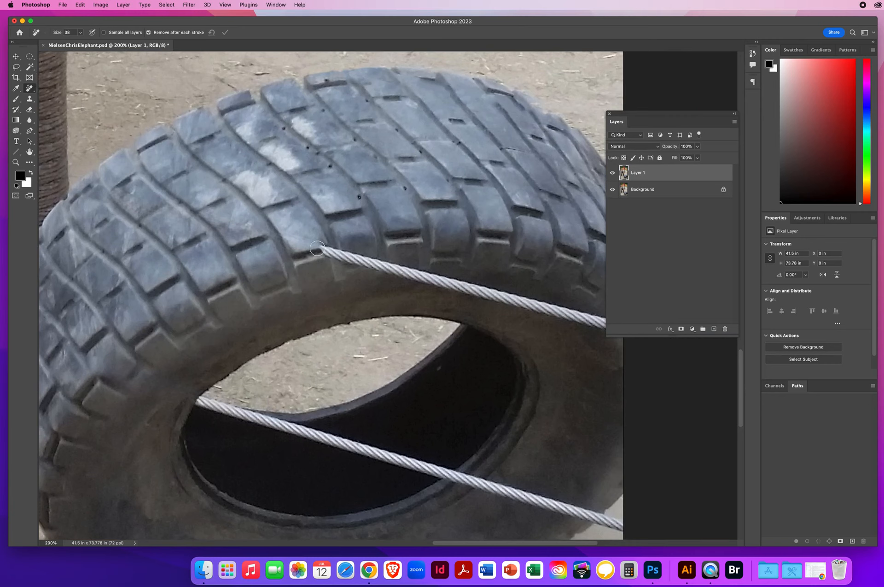
mouse_move(315, 247)
left_mouse_down()
mouse_move(382, 264)
mouse_move(323, 252)
mouse_move(640, 331)
mouse_move(537, 309)
left_mouse_up()
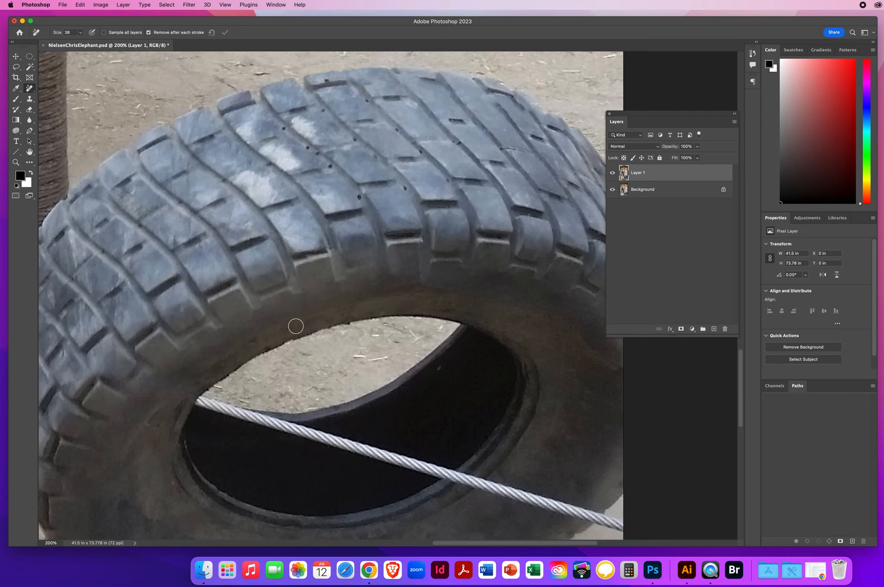
Remove the lower cable across the tire's center opening, inner rim and far sidewall out to the image edge.
scroll(359, 350, "down", 6)
scroll(359, 350, "right", 4)
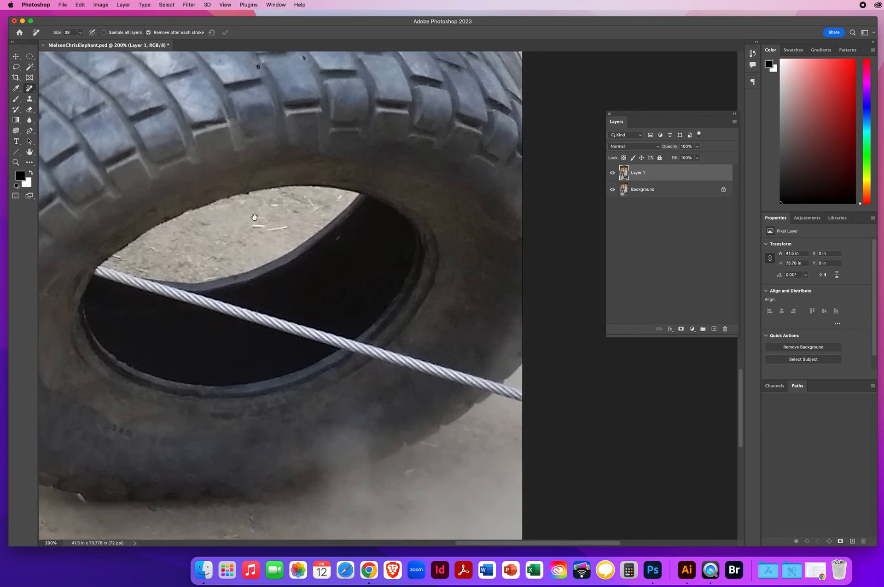
left_click(207, 288)
mouse_move(206, 287)
left_mouse_down()
mouse_move(503, 375)
mouse_move(437, 354)
left_mouse_up()
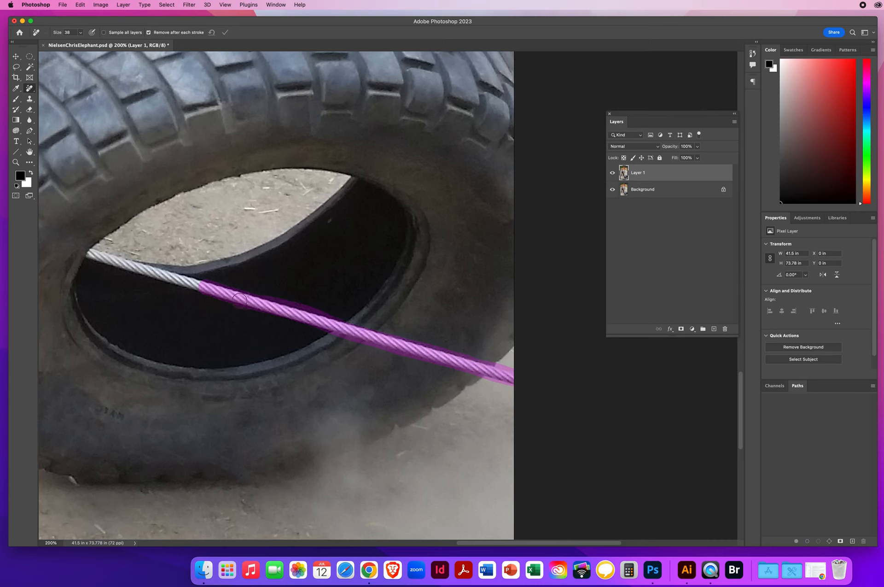
mouse_move(239, 300)
left_mouse_down()
mouse_move(384, 339)
mouse_move(216, 319)
left_mouse_up()
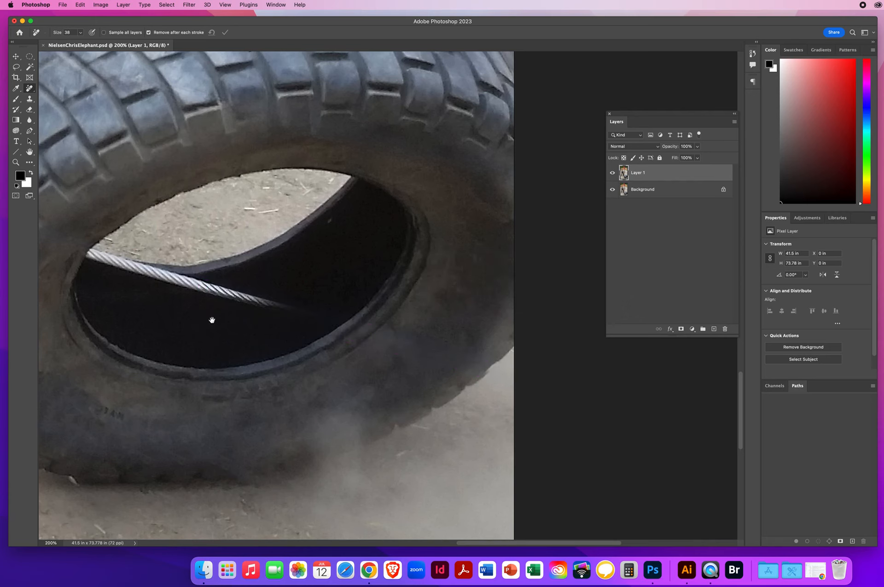
scroll(206, 321, "left", 5)
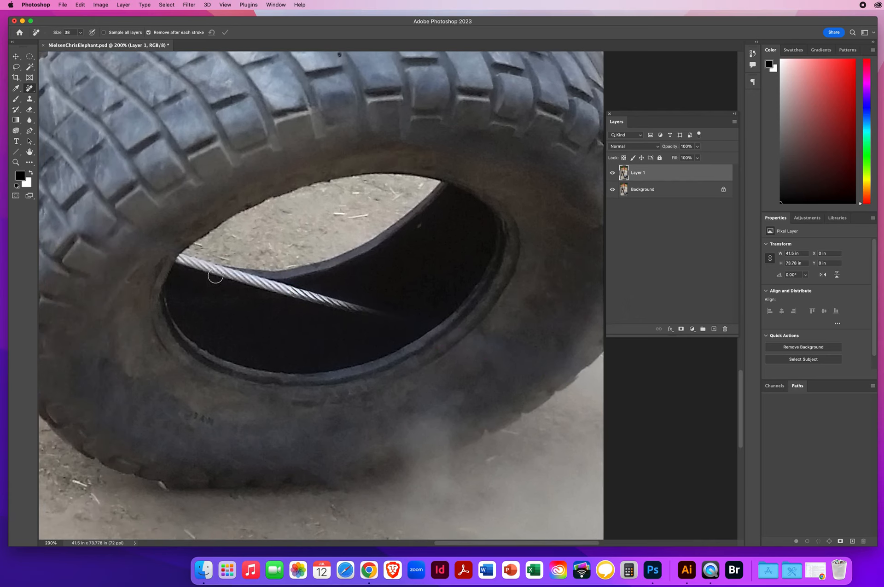
left_click_drag(174, 256, 416, 320)
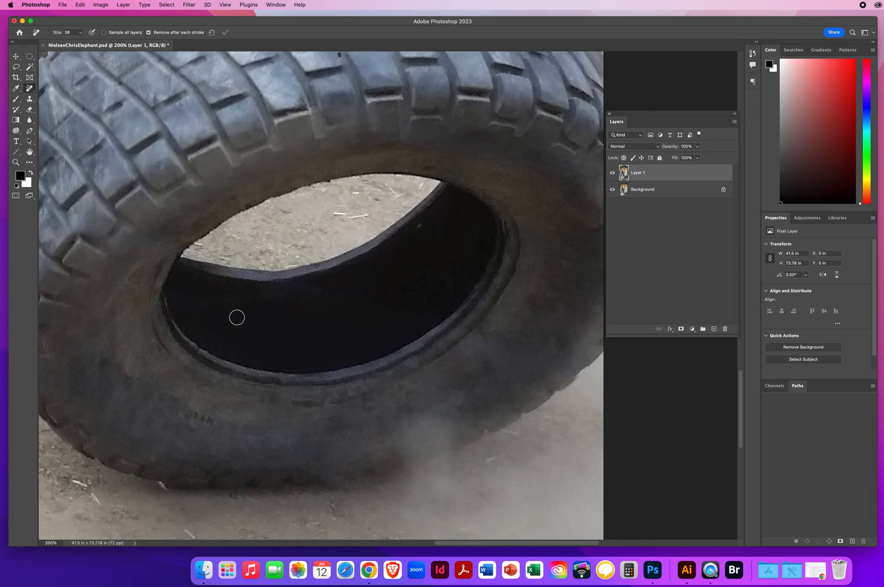
View the whole photo and compare the retouched Layer 1 with the original Background by toggling the layer's visibility.
left_click(15, 162)
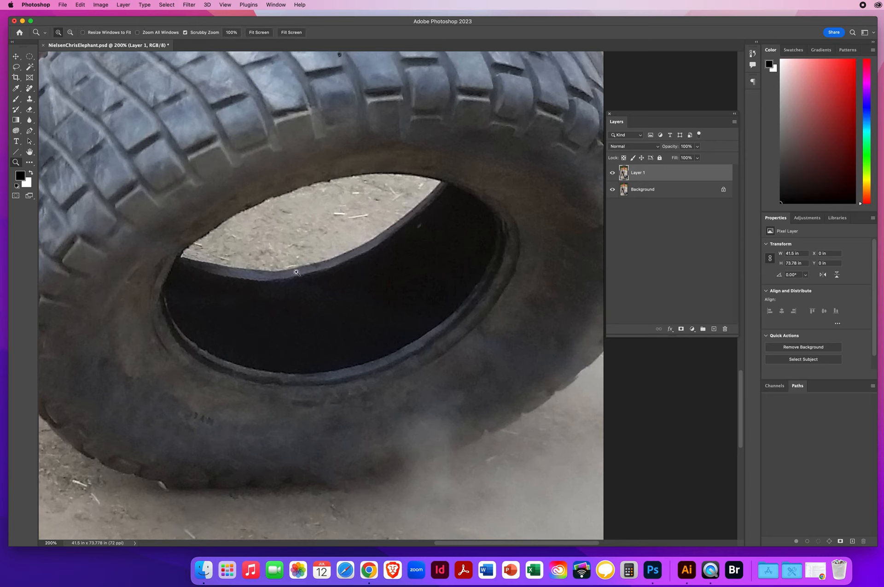
left_click_drag(296, 273, 246, 261)
left_click_drag(264, 174, 363, 304)
left_click(612, 174)
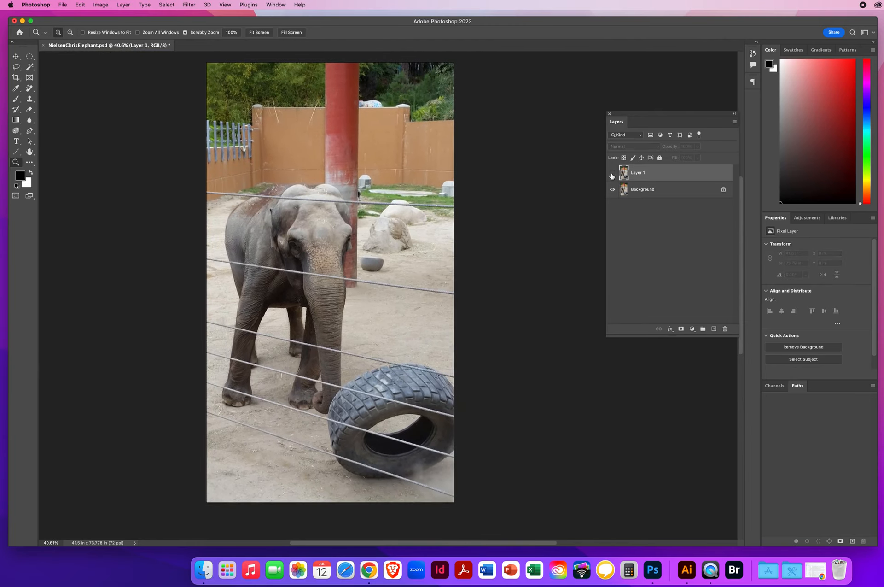
left_click(611, 174)
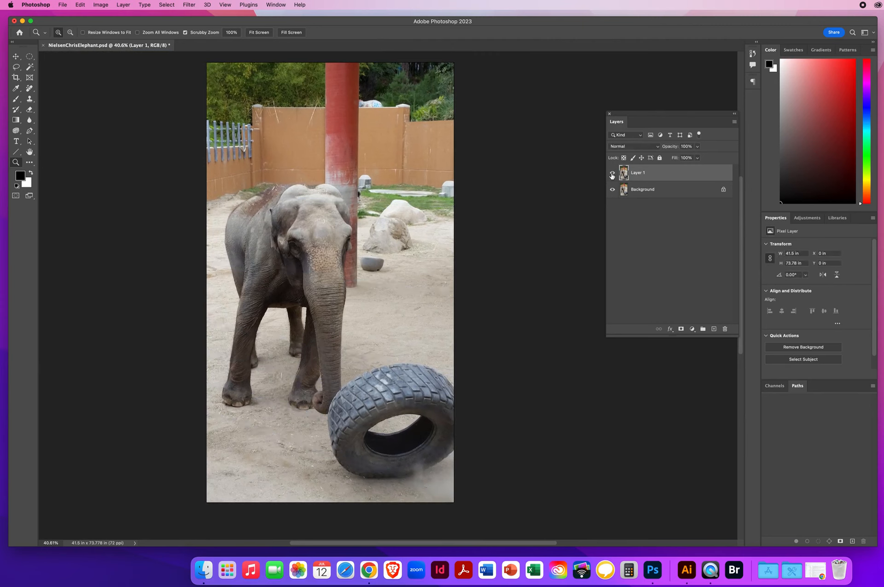
left_click(612, 175)
left_click(612, 174)
left_click(612, 174)
left_click(612, 174)
key("j")
left_click(29, 90)
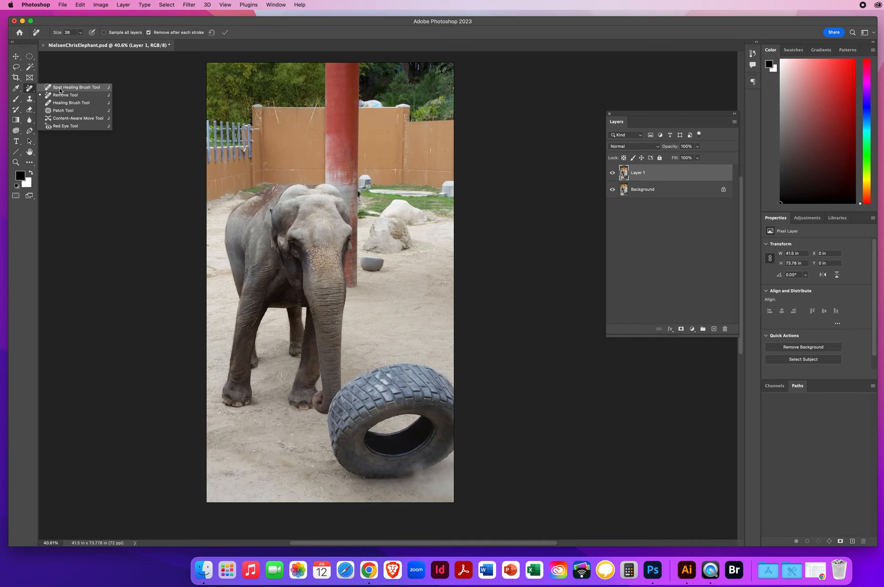
left_click(29, 99)
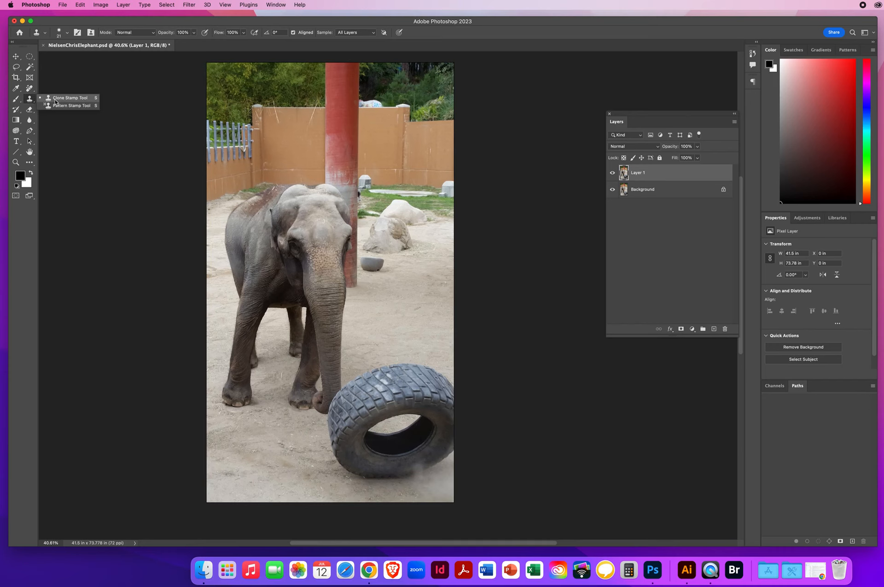
left_click(55, 100)
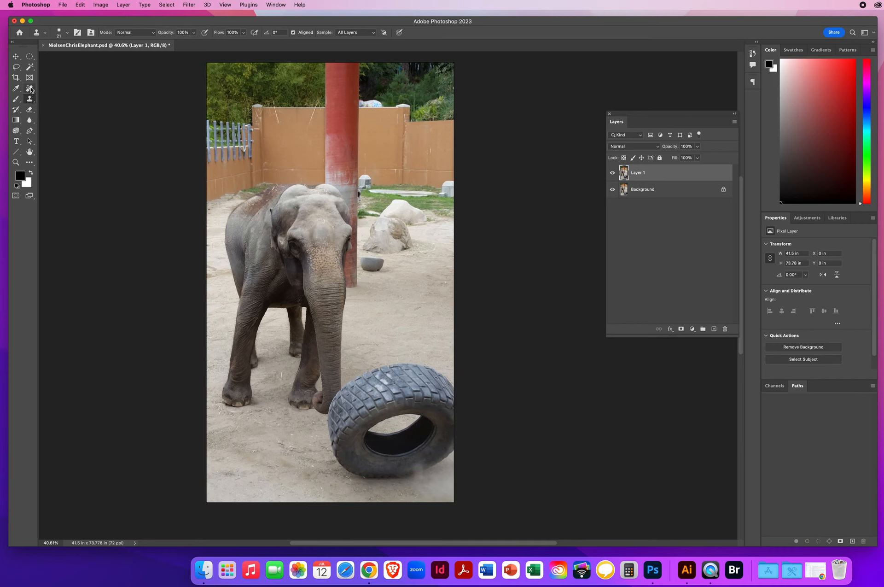
left_click(29, 88)
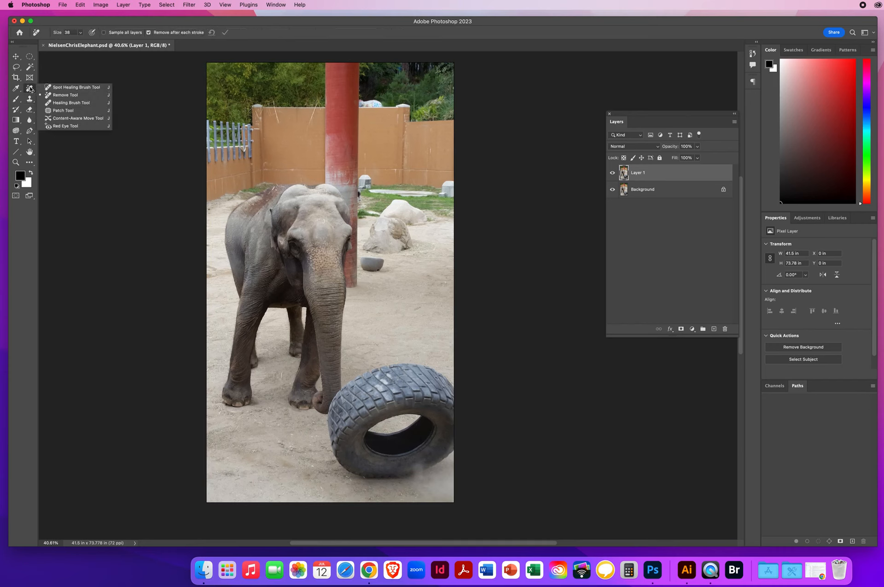
left_click(56, 95)
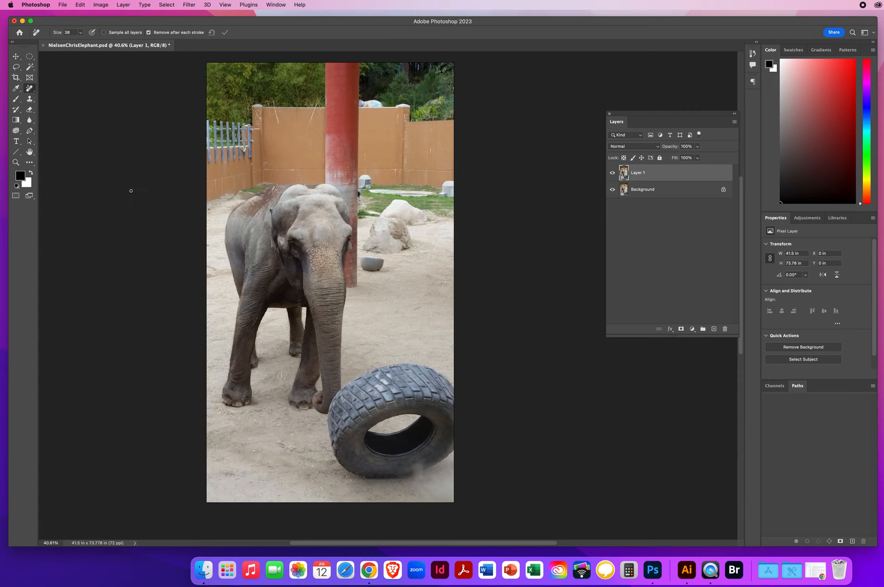
Save a JPEG copy of the retouched photo to the Desktop at High quality 8, in Progressive format with 3 scans.
left_click(63, 5)
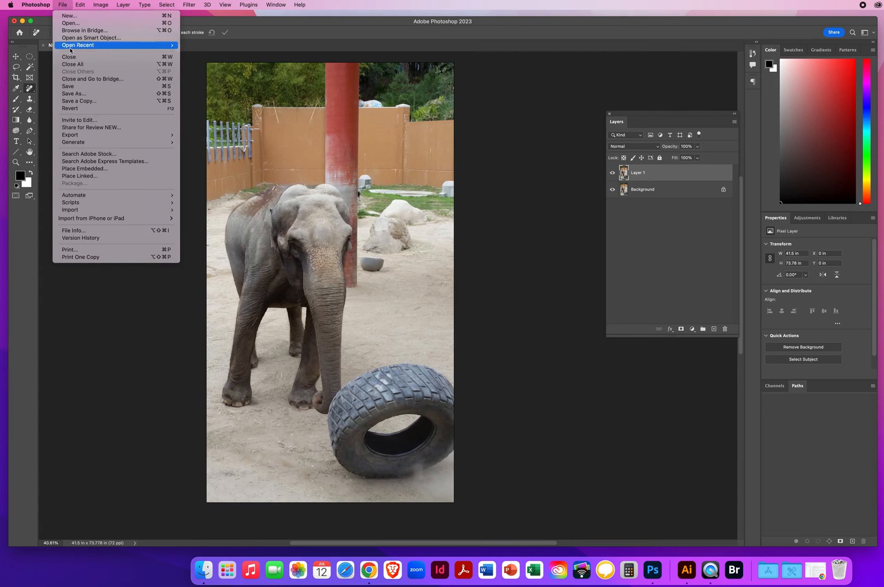
left_click(67, 101)
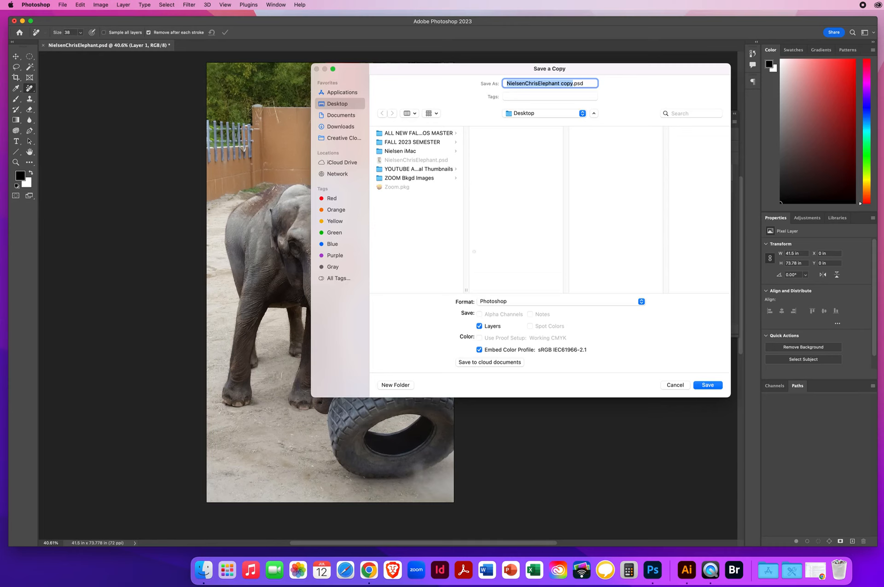
left_click(501, 303)
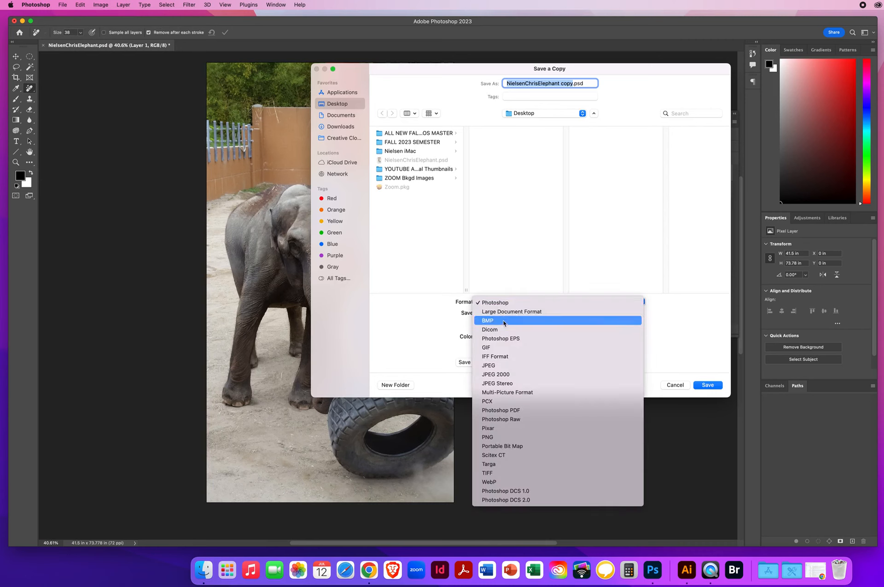
left_click(497, 367)
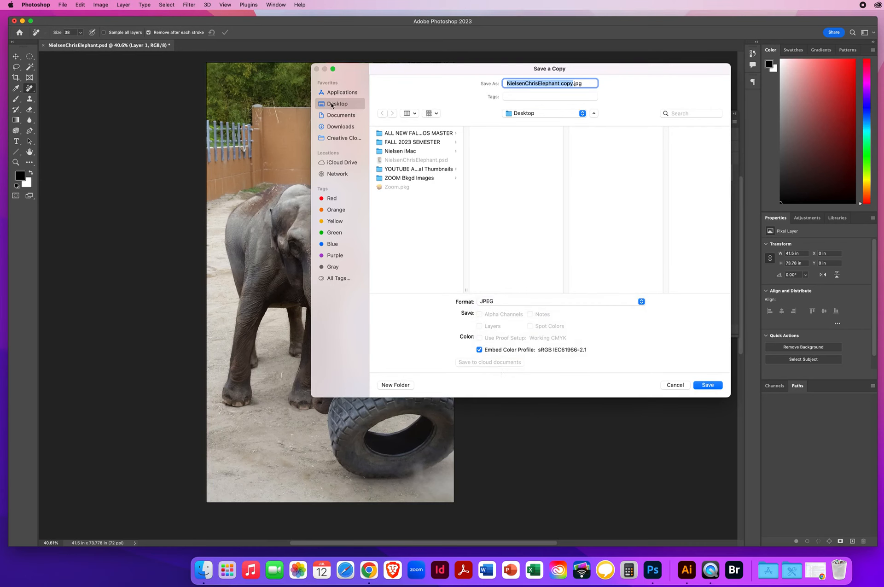
left_click(708, 385)
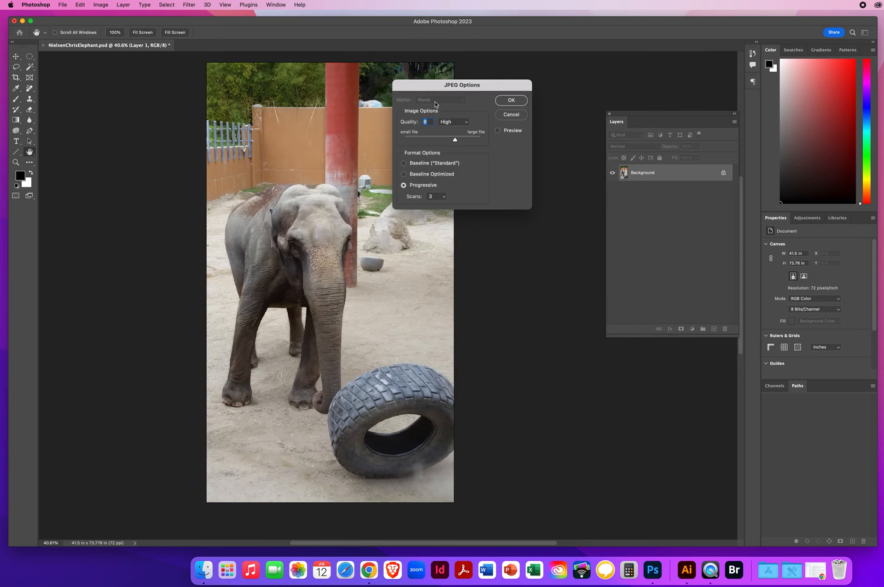
left_click(511, 100)
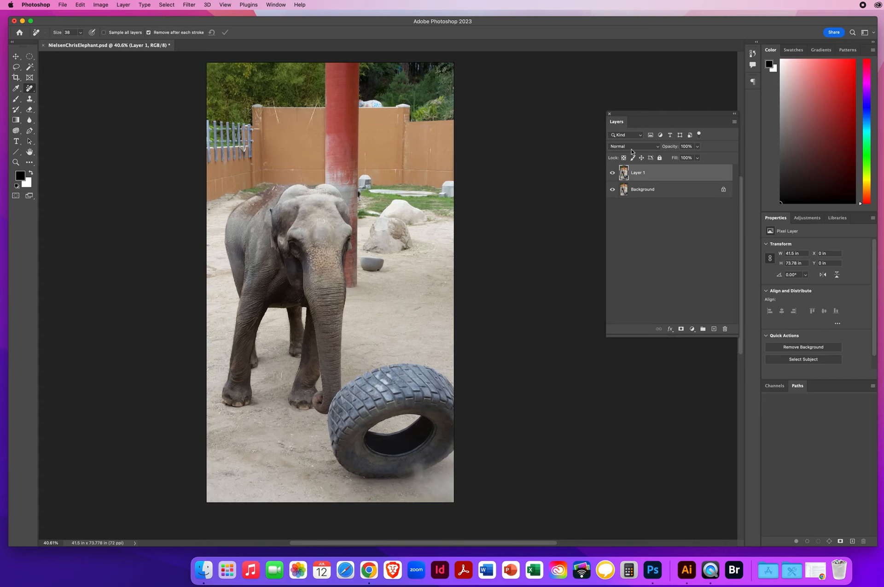
Reposition the floating Layers palette closer to the photo.
left_click_drag(635, 116, 510, 150)
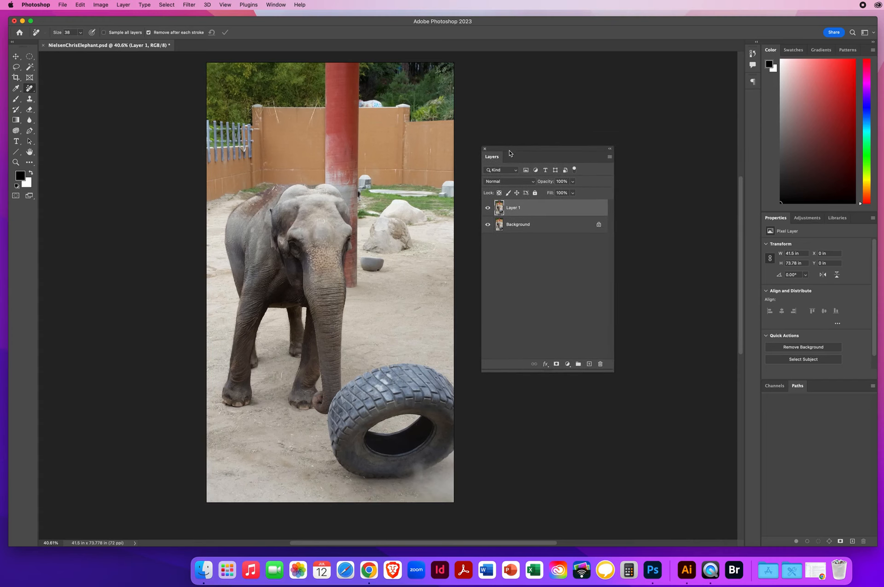